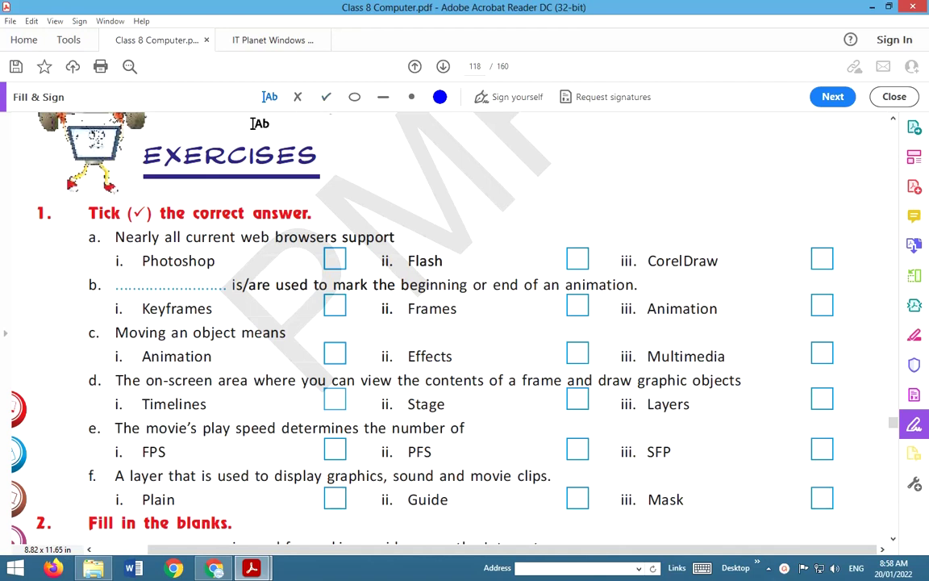
Step: Place a check mark in the Flash box as the answer to question 1a
{"action": "left_click", "coordinate": [324, 99]}
{"action": "left_click", "coordinate": [539, 255]}
{"action": "key", "text": "Delete"}
{"action": "left_click", "coordinate": [575, 257]}
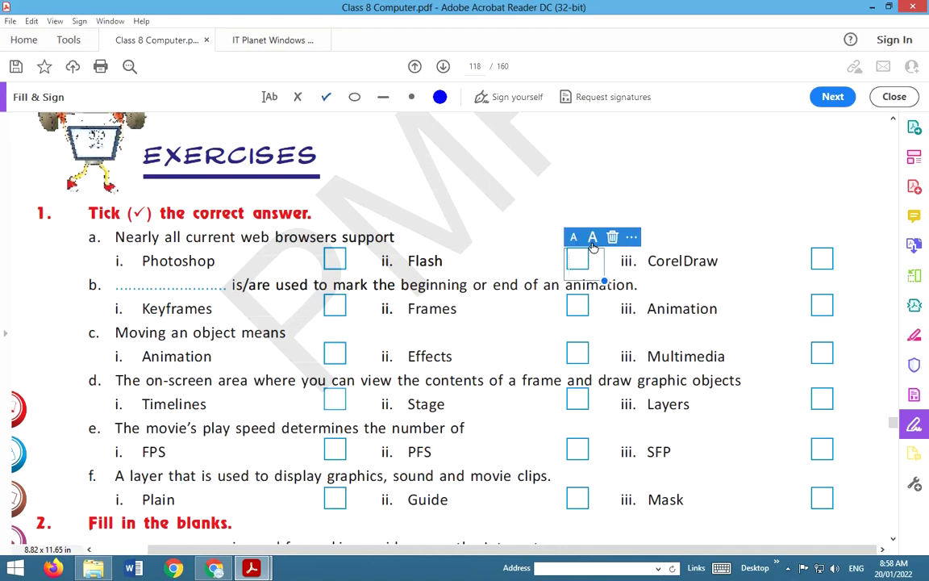
{"action": "left_click", "coordinate": [594, 238]}
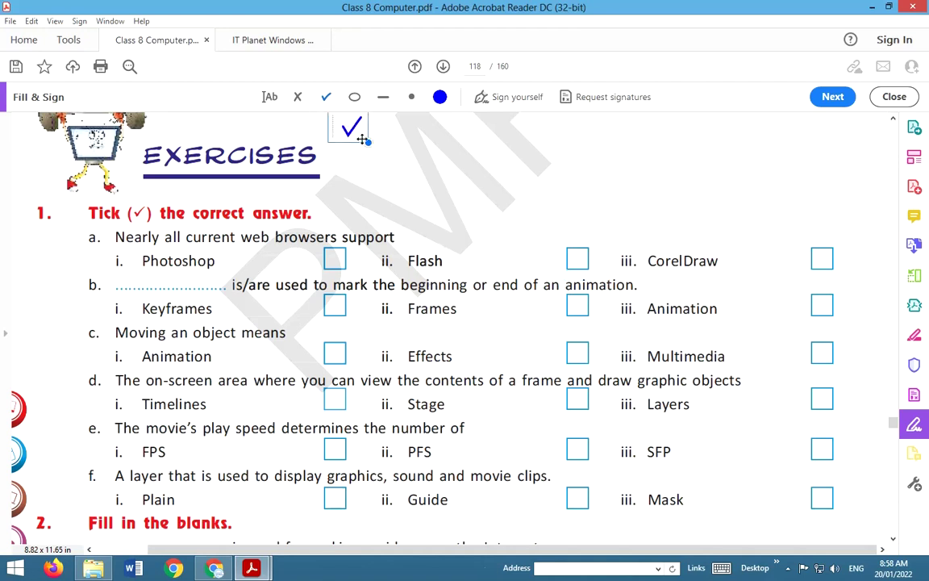
{"action": "left_click", "coordinate": [575, 258]}
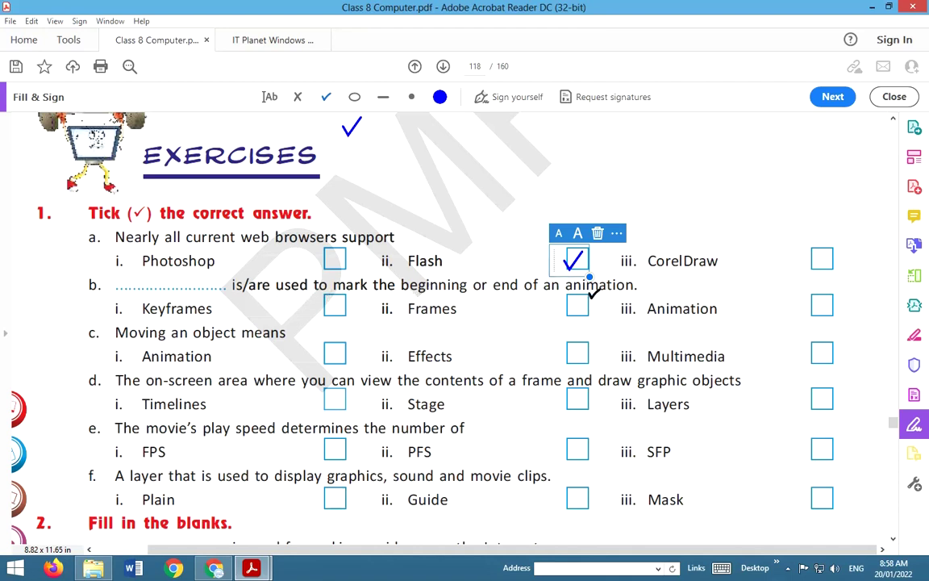
Step: Tick Keyframes as the answer to question 1b and Animation as the answer to question 1c
{"action": "left_click", "coordinate": [330, 306]}
{"action": "left_click", "coordinate": [334, 306]}
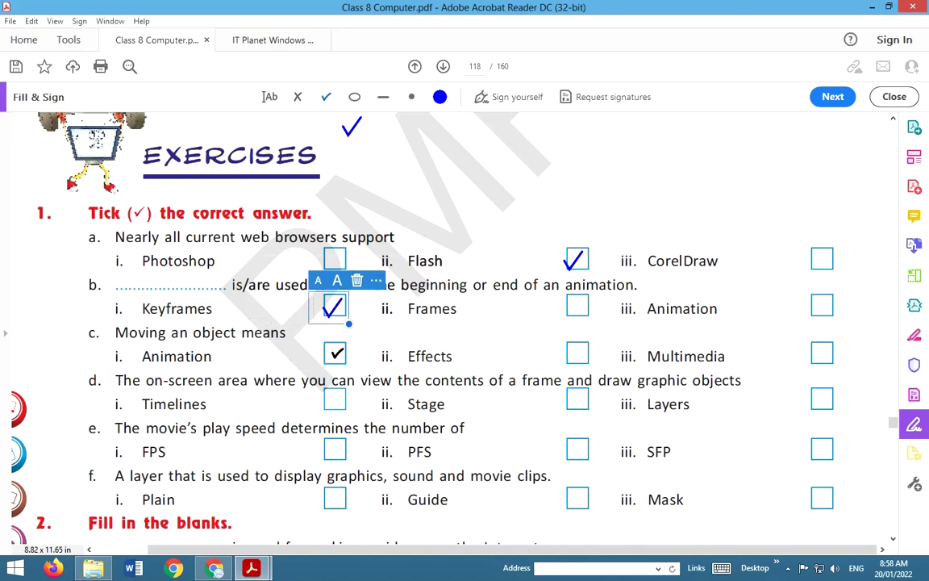
{"action": "left_click", "coordinate": [335, 353]}
Step: Tick the answers Stage for question 1d, FPS for question 1e and Plain for question 1f
{"action": "scroll", "coordinate": [212, 330], "scroll_direction": "down", "scroll_amount": 2}
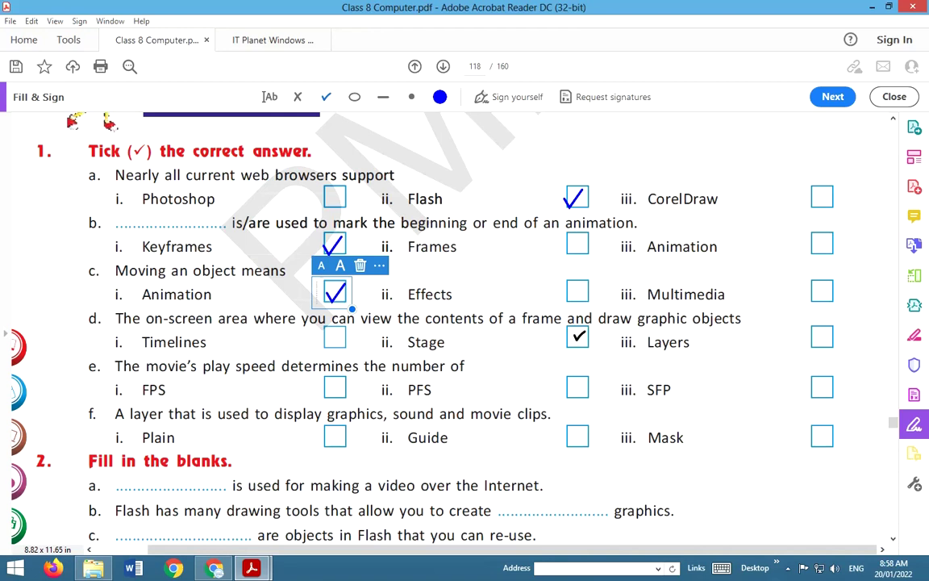
{"action": "left_click", "coordinate": [579, 337]}
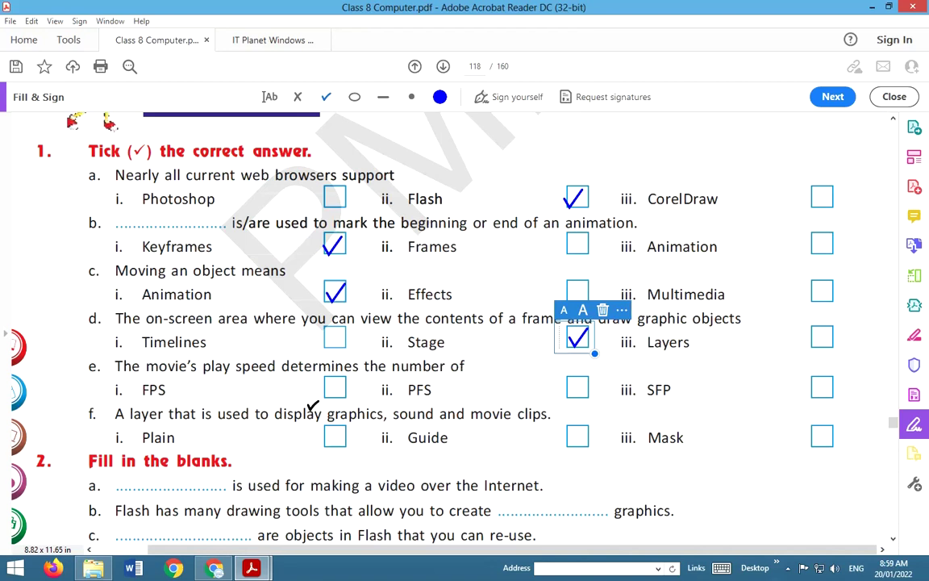
{"action": "left_click", "coordinate": [333, 390]}
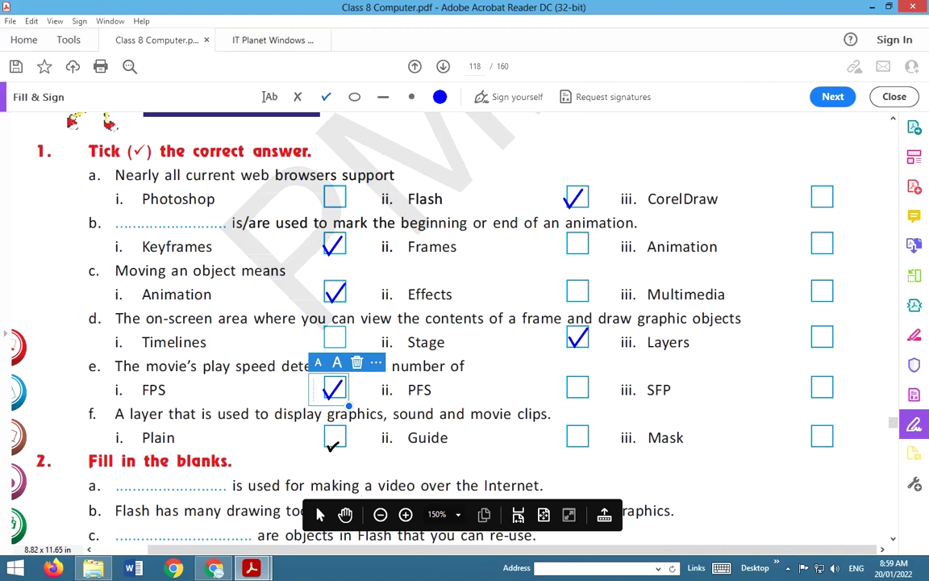
{"action": "left_click", "coordinate": [333, 438]}
Step: Fill in blank a of exercise 2 with the text "Flash"
{"action": "scroll", "coordinate": [388, 444], "scroll_direction": "down", "scroll_amount": 2}
{"action": "scroll", "coordinate": [395, 445], "scroll_direction": "down", "scroll_amount": 3}
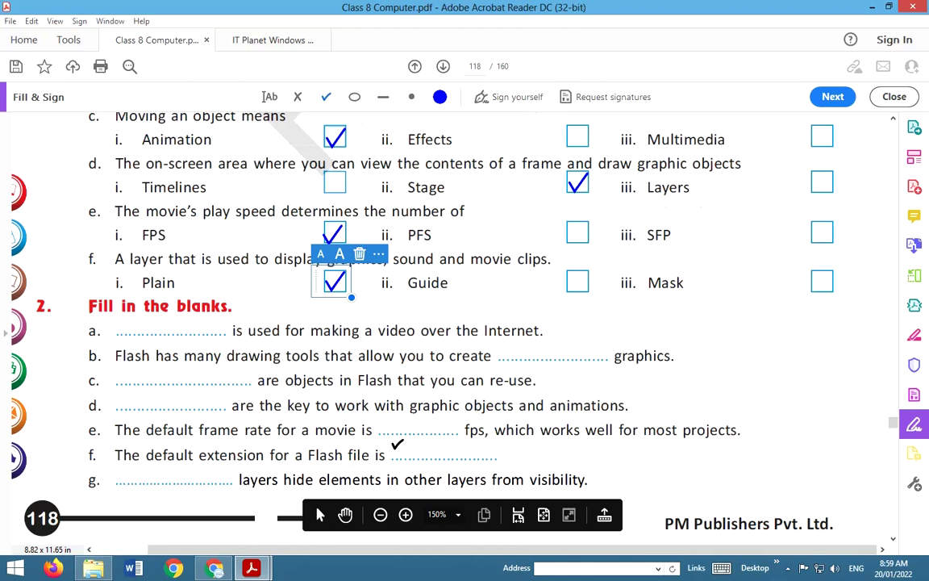
{"action": "left_click", "coordinate": [271, 100]}
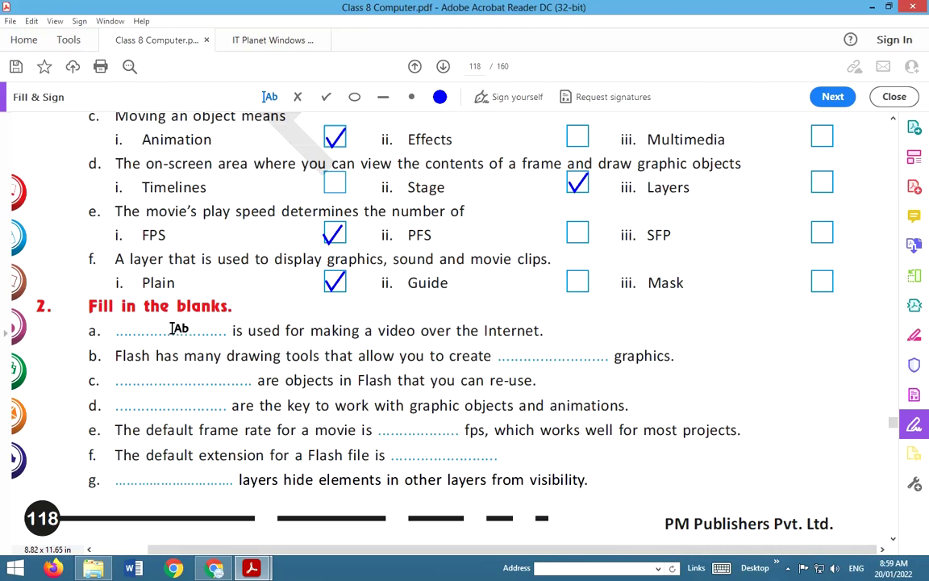
{"action": "left_click", "coordinate": [127, 329]}
{"action": "type", "text": "f"}
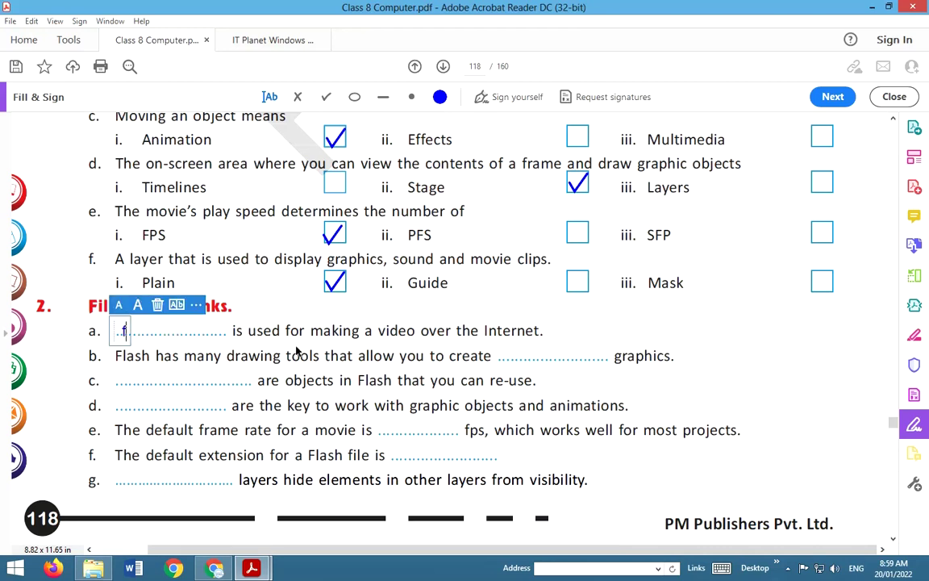
{"action": "key", "text": "BackSpace"}
{"action": "type", "text": "f"}
{"action": "key", "text": "BackSpace"}
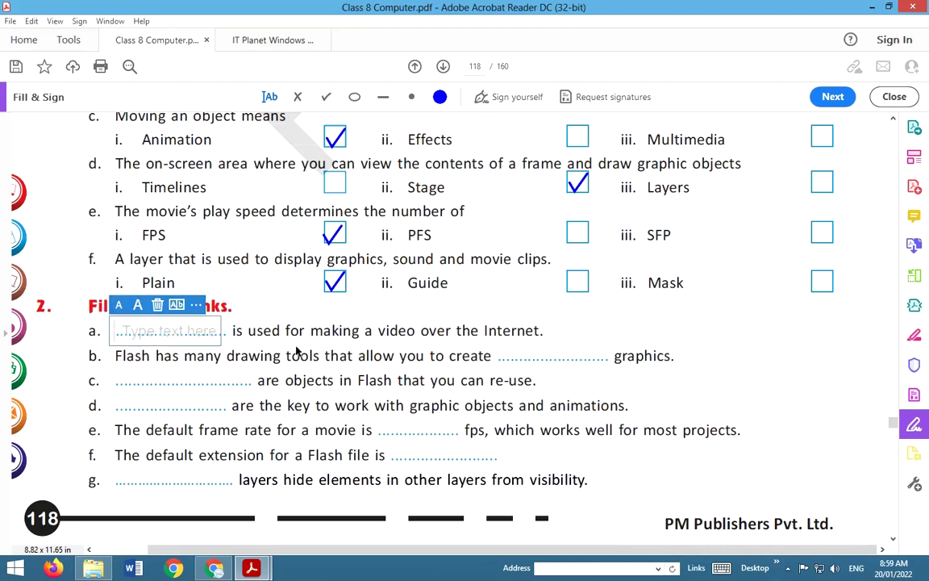
{"action": "type", "text": "Flash"}
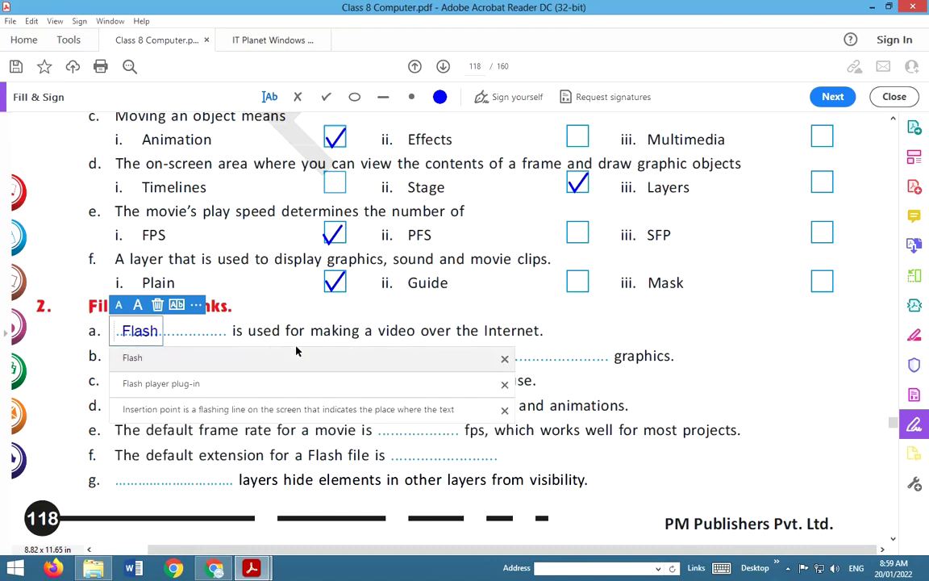
{"action": "left_click", "coordinate": [271, 337]}
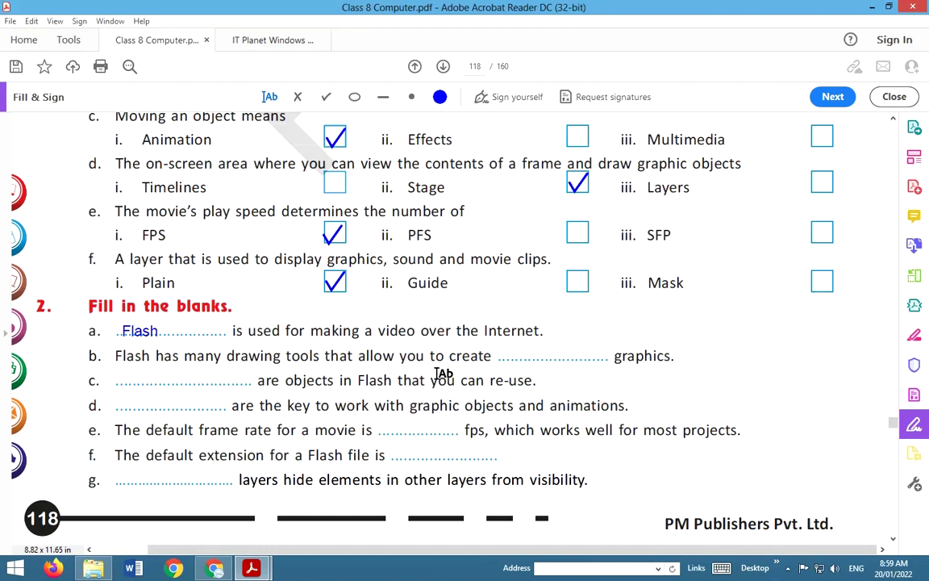
Step: Fill in blank b of exercise 2 with "vector" and shift the text slightly above the dotted line
{"action": "left_click", "coordinate": [516, 354]}
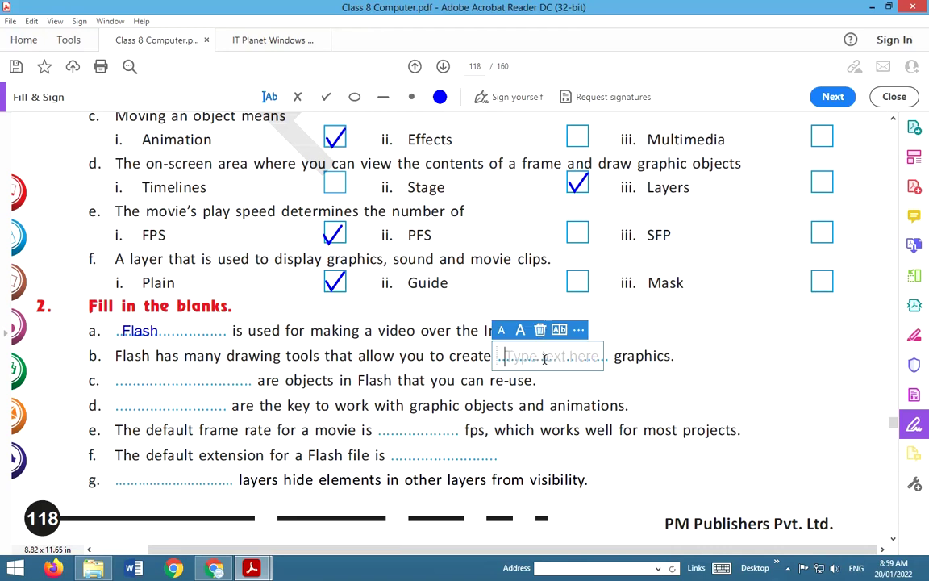
{"action": "type", "text": "vector"}
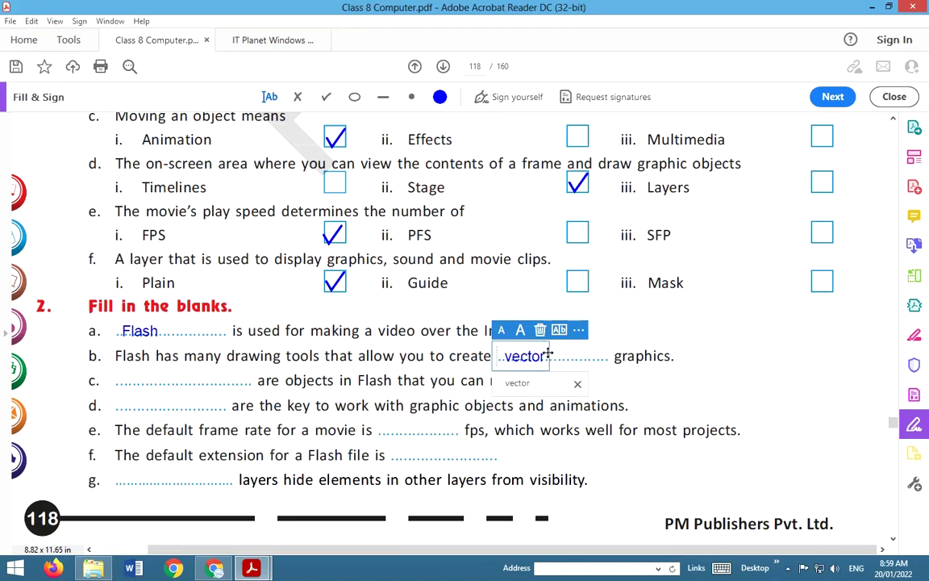
{"action": "left_click_drag", "start_coordinate": [560, 355], "coordinate": [555, 348]}
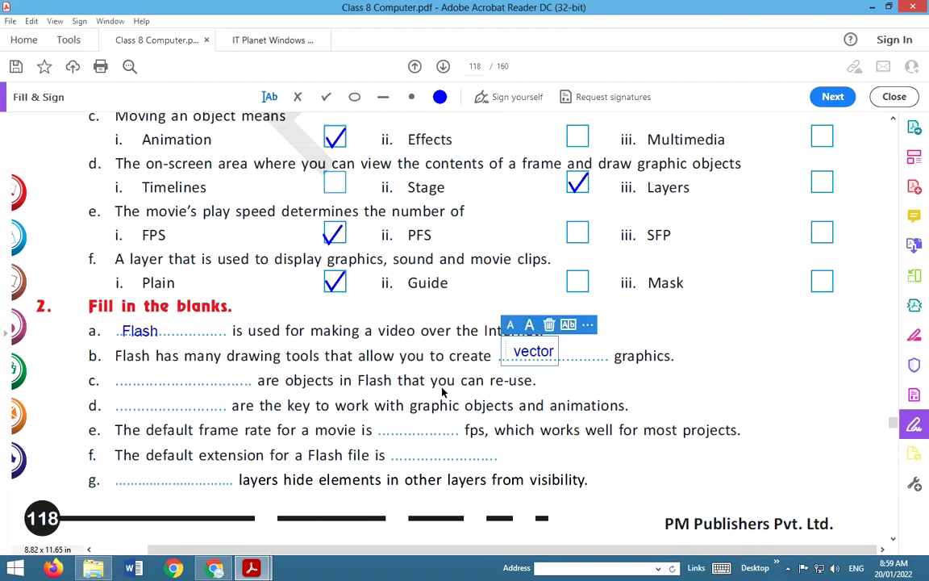
Step: Fill in blank c of exercise 2 with the text "Symbols"
{"action": "left_click", "coordinate": [133, 376]}
{"action": "left_click", "coordinate": [126, 376]}
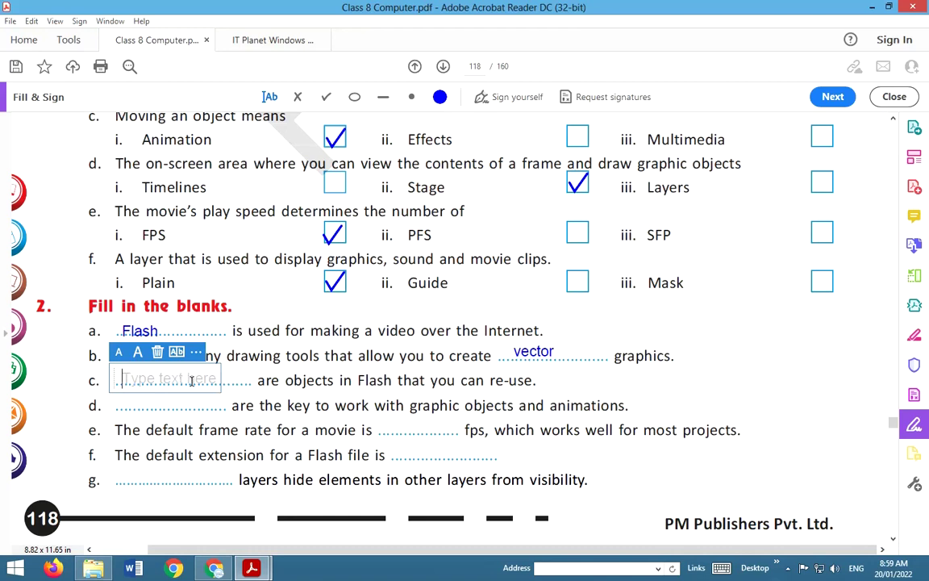
{"action": "type", "text": "Symbols"}
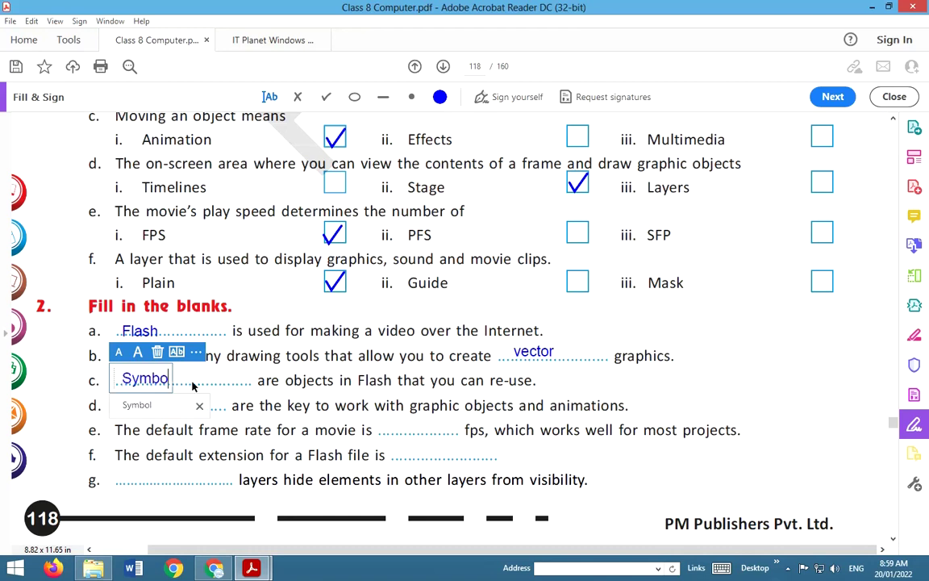
{"action": "left_click", "coordinate": [208, 403]}
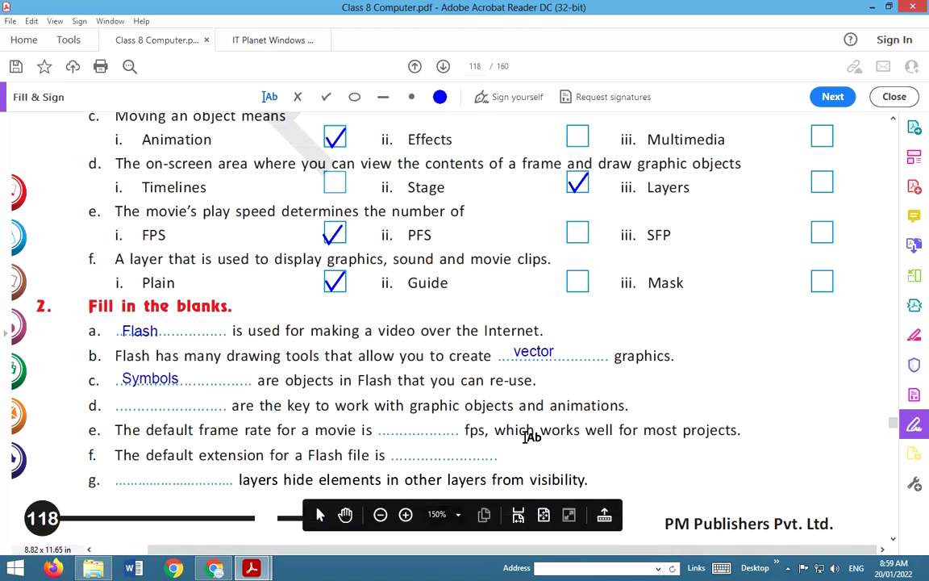
Step: Fill in blank d of exercise 2 with "Layers" and blank e with "12"
{"action": "left_click", "coordinate": [133, 403]}
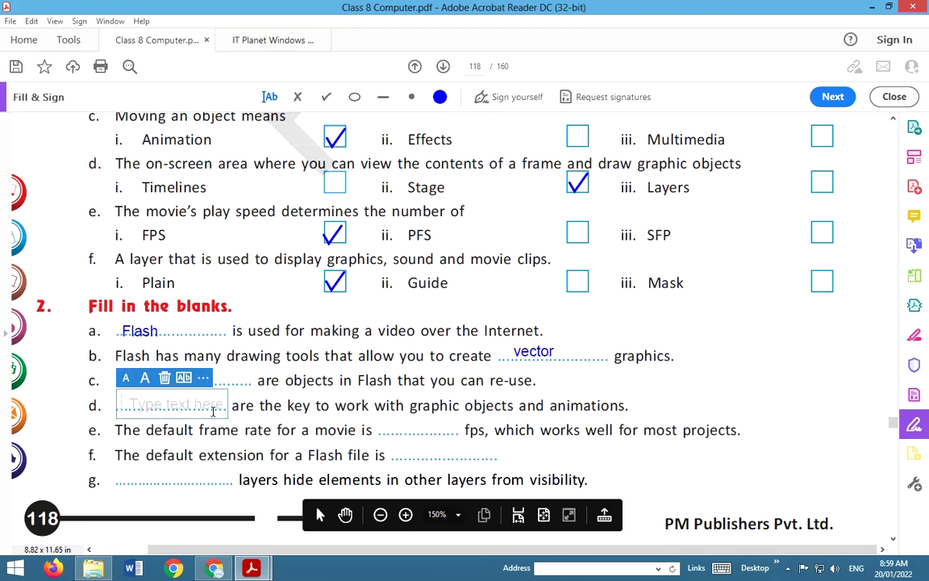
{"action": "type", "text": "Layers"}
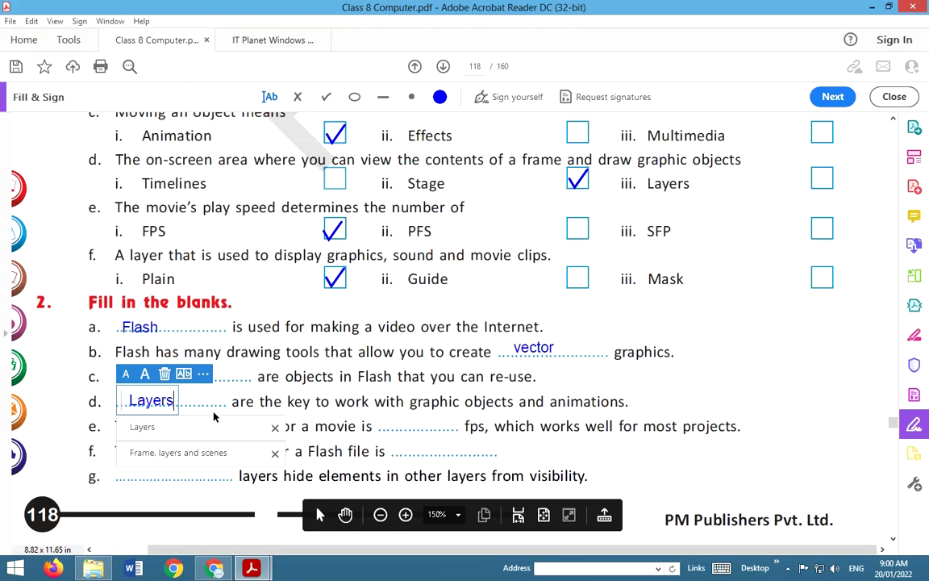
{"action": "left_click", "coordinate": [227, 408]}
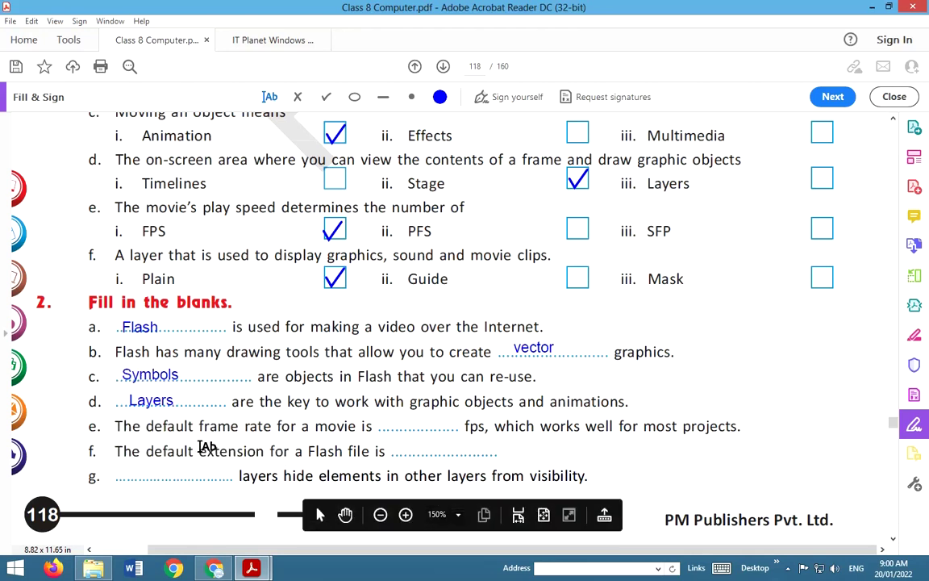
{"action": "left_click", "coordinate": [402, 426]}
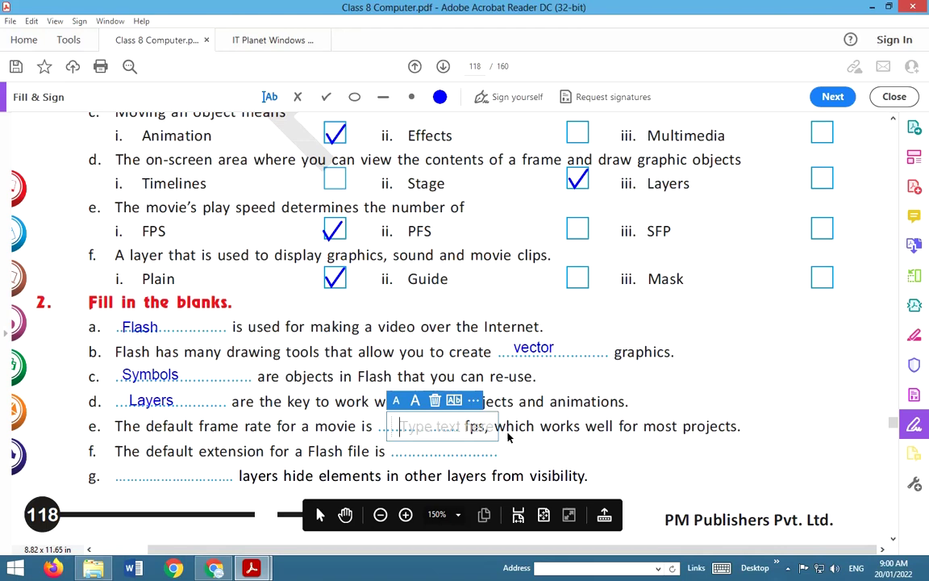
{"action": "type", "text": "12"}
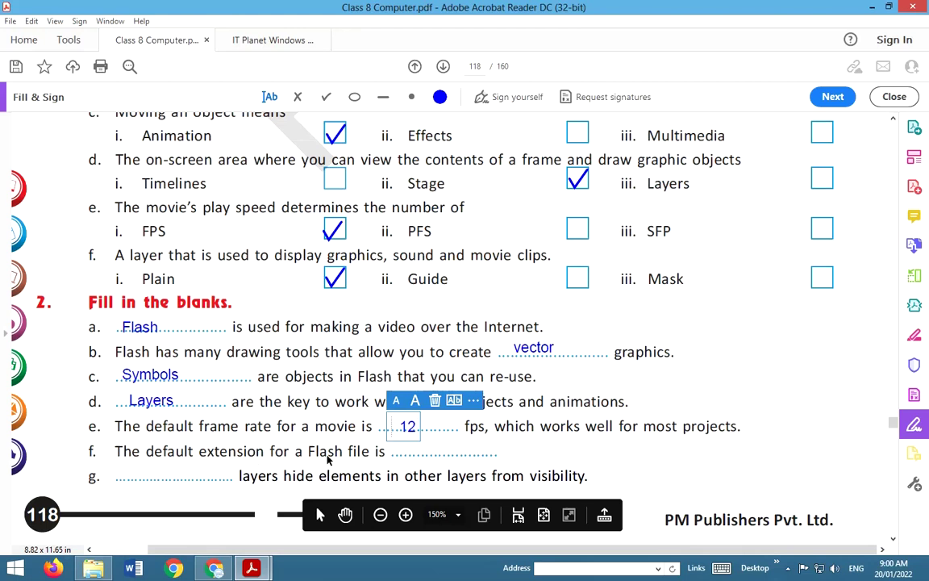
Step: Fill in blank f of exercise 2 with ".fla" and raise the text slightly above the dotted line
{"action": "left_click", "coordinate": [405, 457]}
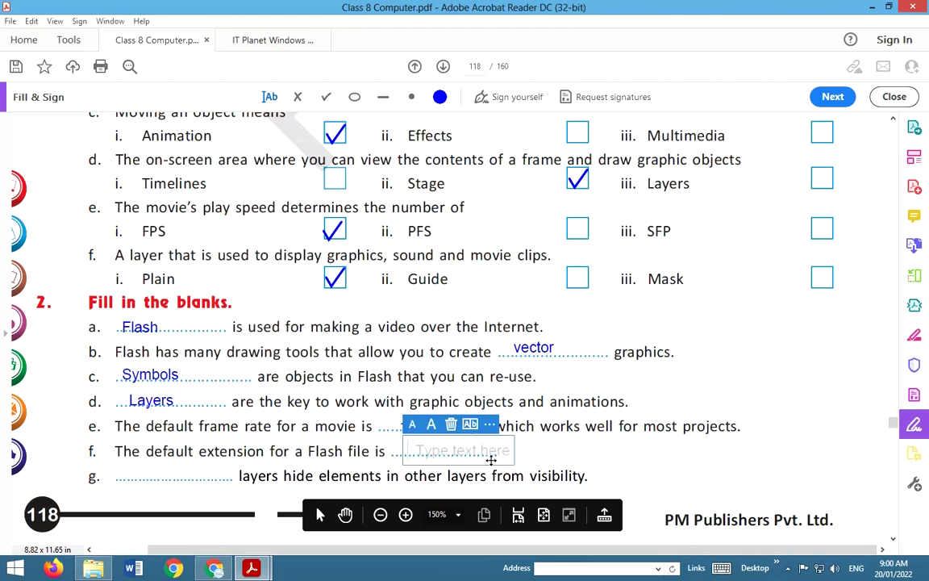
{"action": "type", "text": ".fla"}
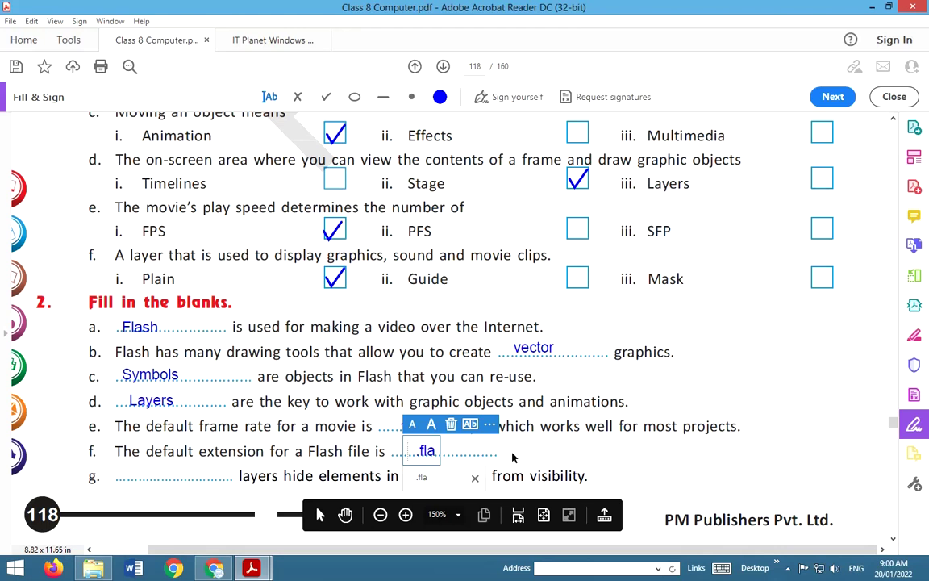
{"action": "left_click", "coordinate": [517, 460]}
{"action": "left_click", "coordinate": [436, 453]}
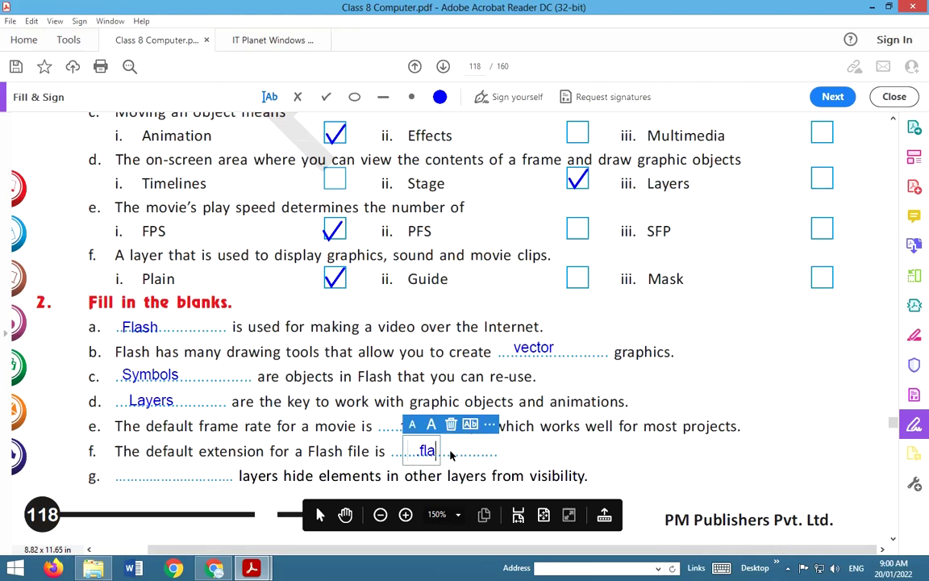
{"action": "left_click_drag", "start_coordinate": [440, 454], "coordinate": [442, 443]}
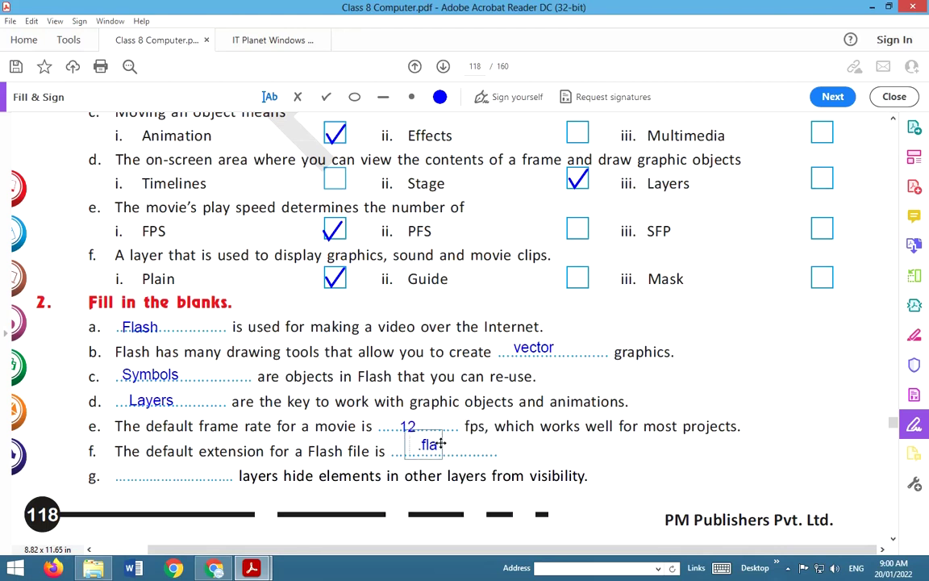
{"action": "left_click", "coordinate": [439, 445]}
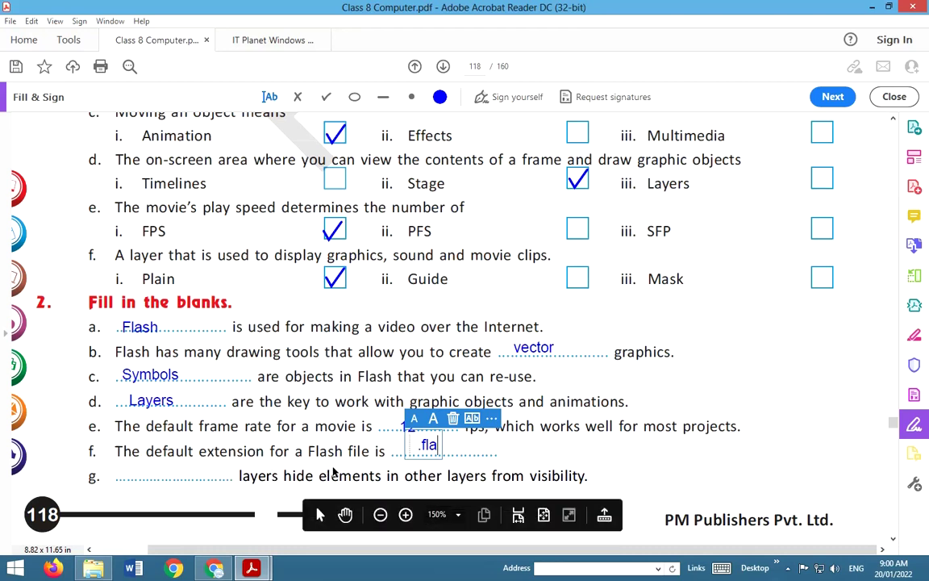
Step: Fill in blank g of exercise 2 with the text "Mask"
{"action": "left_click", "coordinate": [117, 477]}
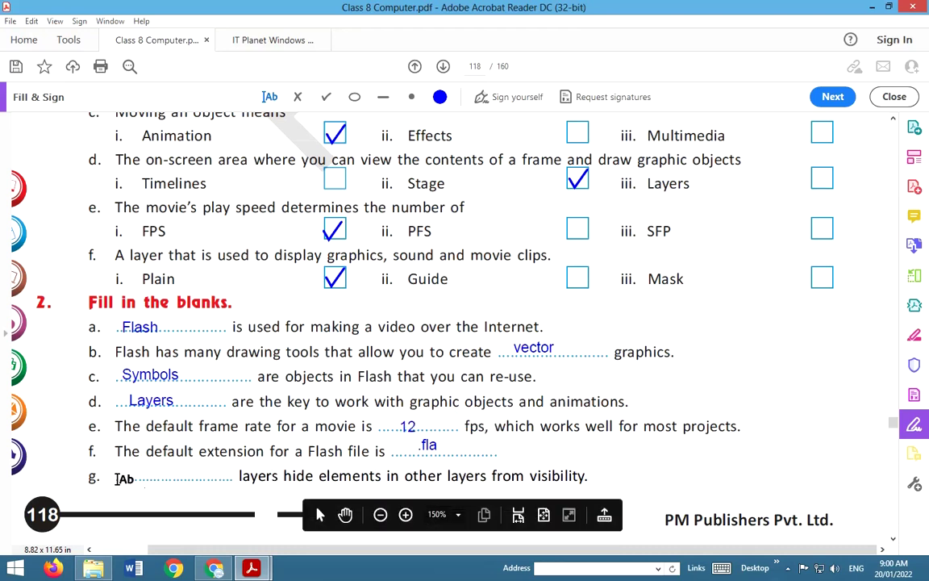
{"action": "left_click", "coordinate": [118, 477]}
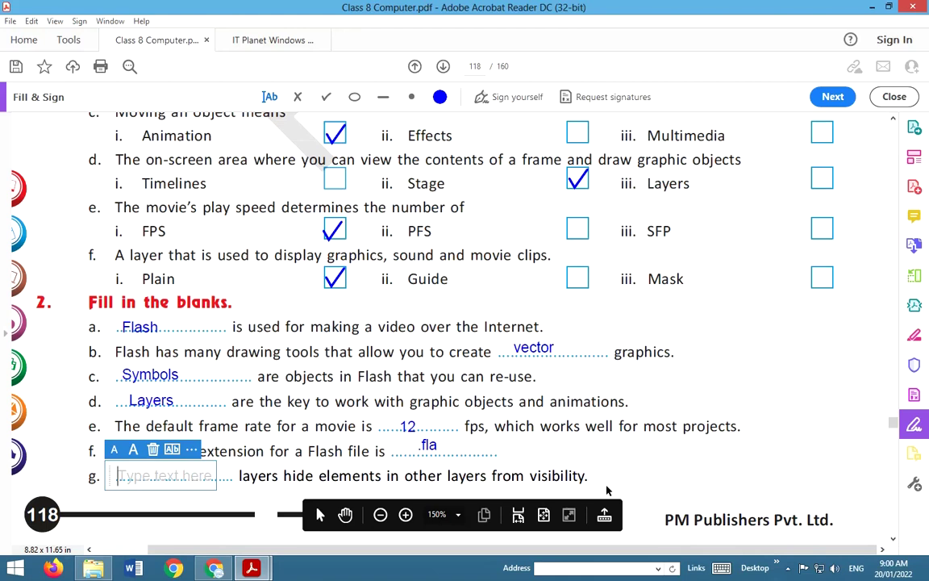
{"action": "type", "text": "Mask"}
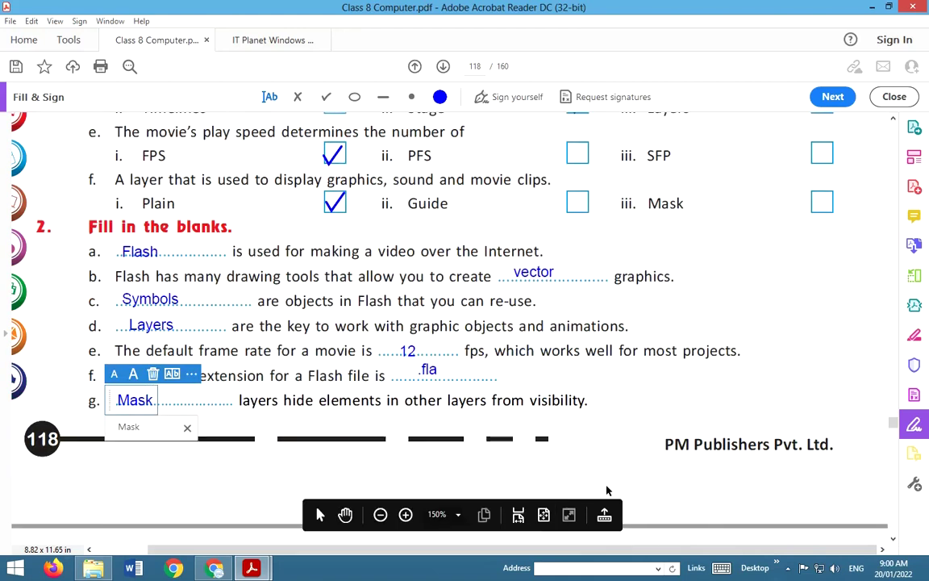
{"action": "key", "text": "Escape"}
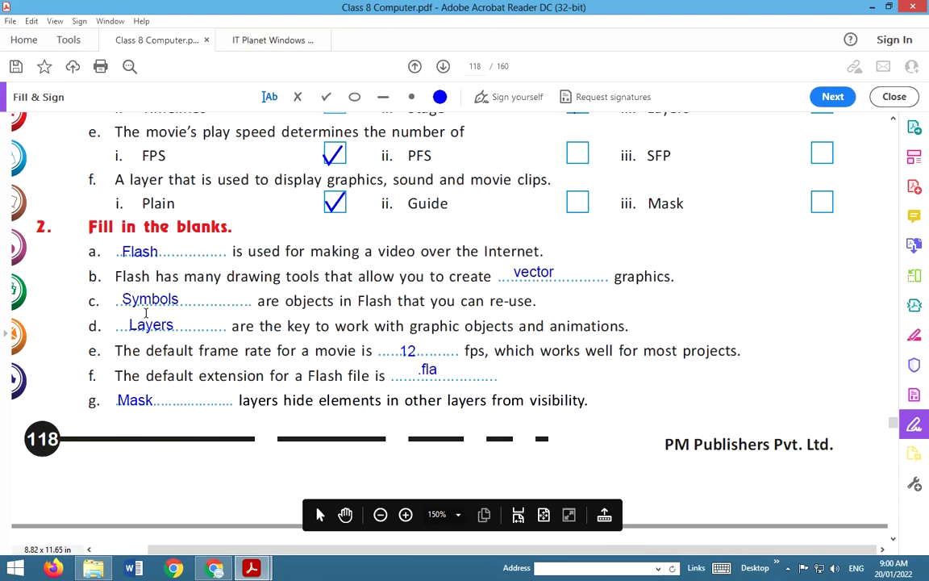
Step: Mark statements a and b of the True/False exercise on page 119 with "F"
{"action": "scroll", "coordinate": [256, 319], "scroll_direction": "down", "scroll_amount": 10}
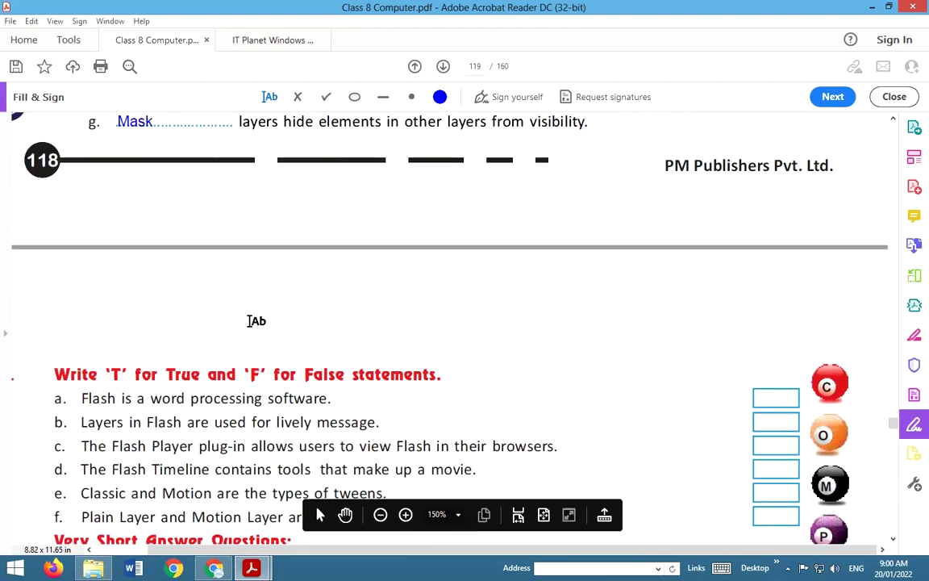
{"action": "scroll", "coordinate": [252, 318], "scroll_direction": "down", "scroll_amount": 2}
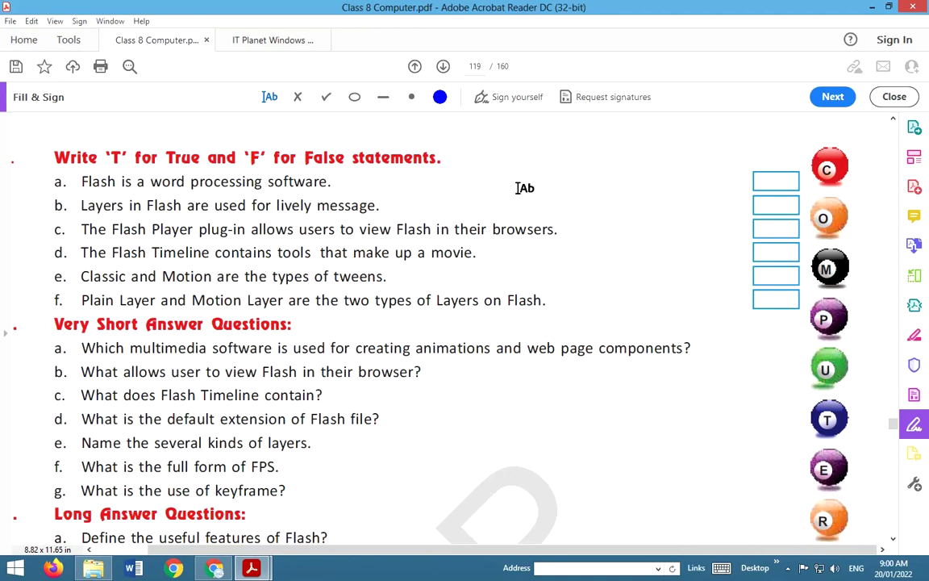
{"action": "left_click", "coordinate": [765, 182]}
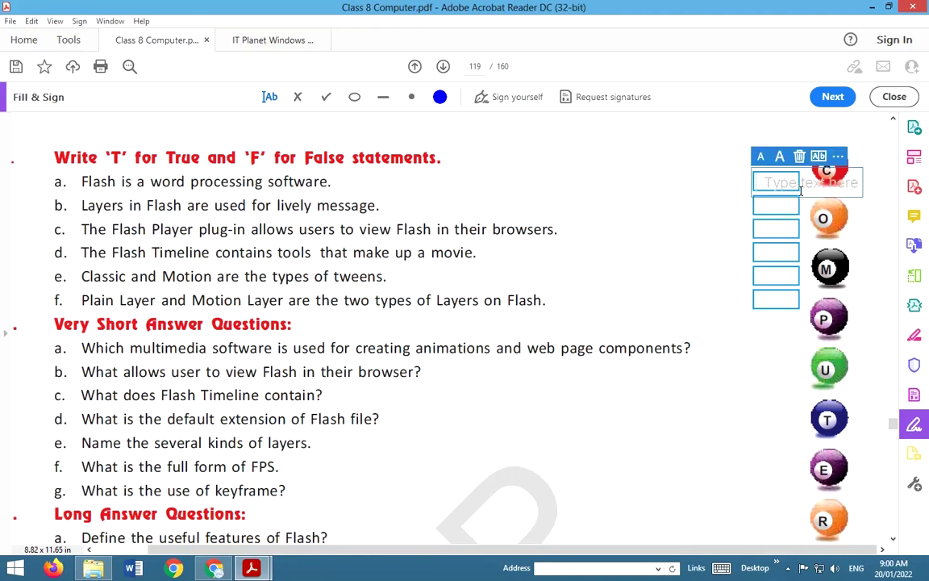
{"action": "type", "text": "f"}
{"action": "key", "text": "BackSpace"}
{"action": "type", "text": "F"}
{"action": "left_click", "coordinate": [769, 207]}
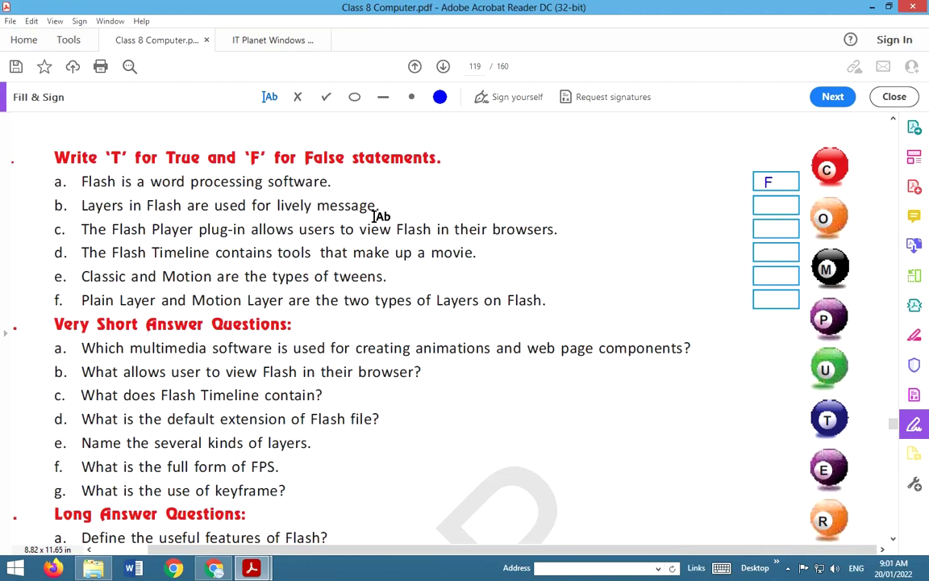
{"action": "left_click", "coordinate": [774, 204]}
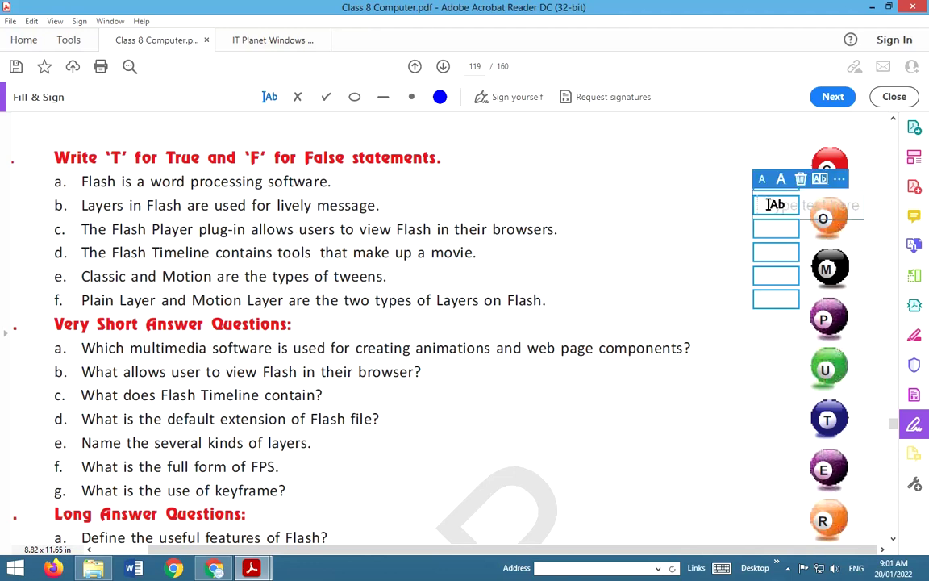
{"action": "type", "text": "F"}
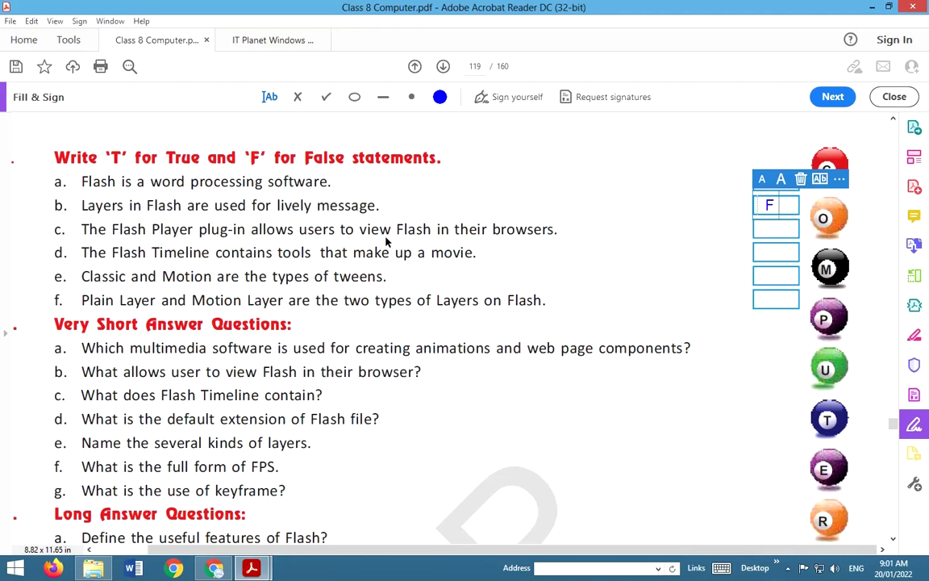
Step: Mark True/False statement c with "T" and statement d with "F"
{"action": "left_click", "coordinate": [770, 228]}
{"action": "left_click", "coordinate": [771, 228]}
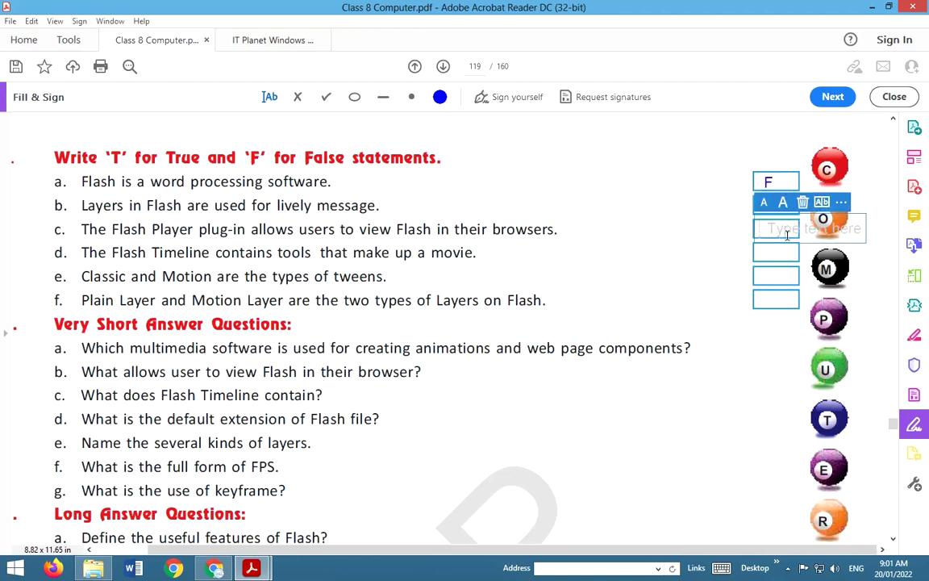
{"action": "type", "text": "T"}
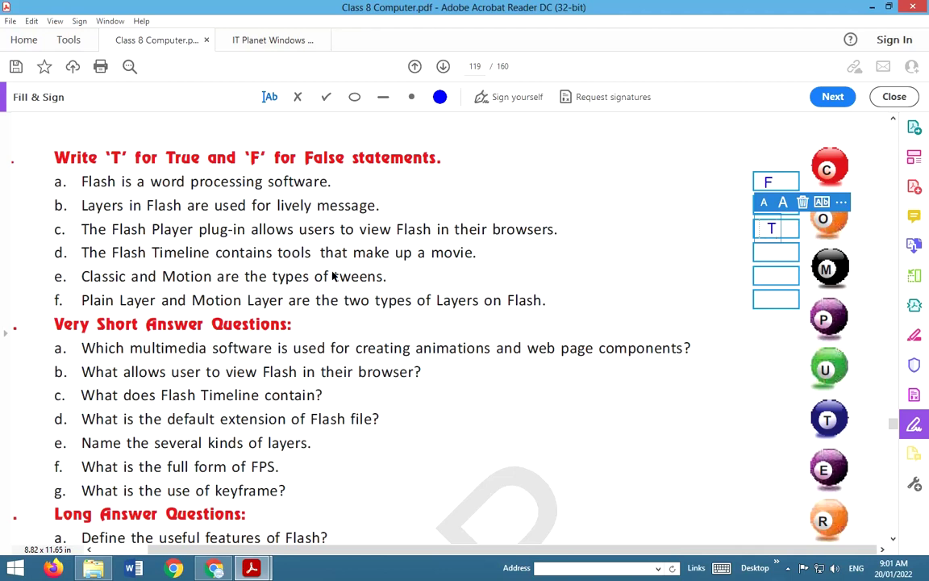
{"action": "left_click", "coordinate": [775, 252]}
{"action": "left_click", "coordinate": [768, 253]}
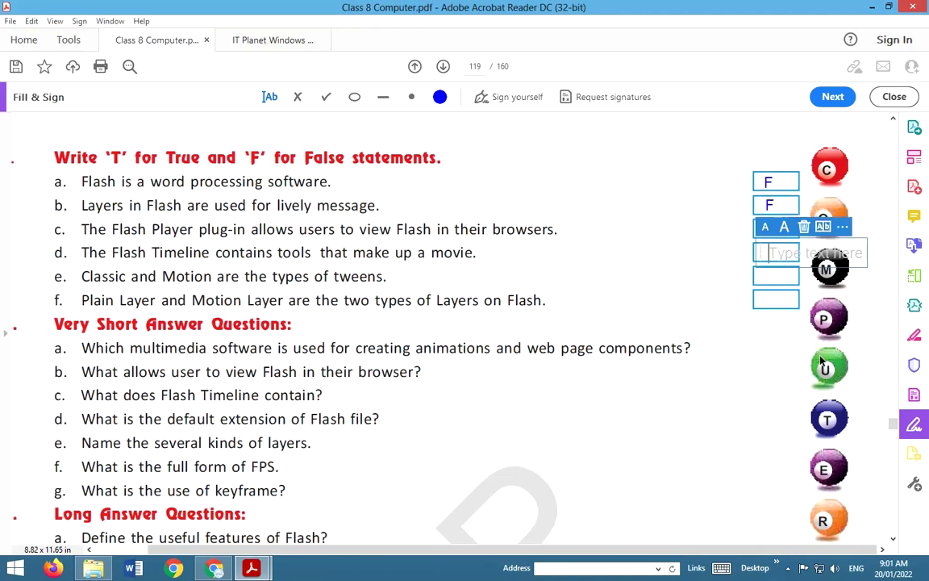
{"action": "type", "text": "F"}
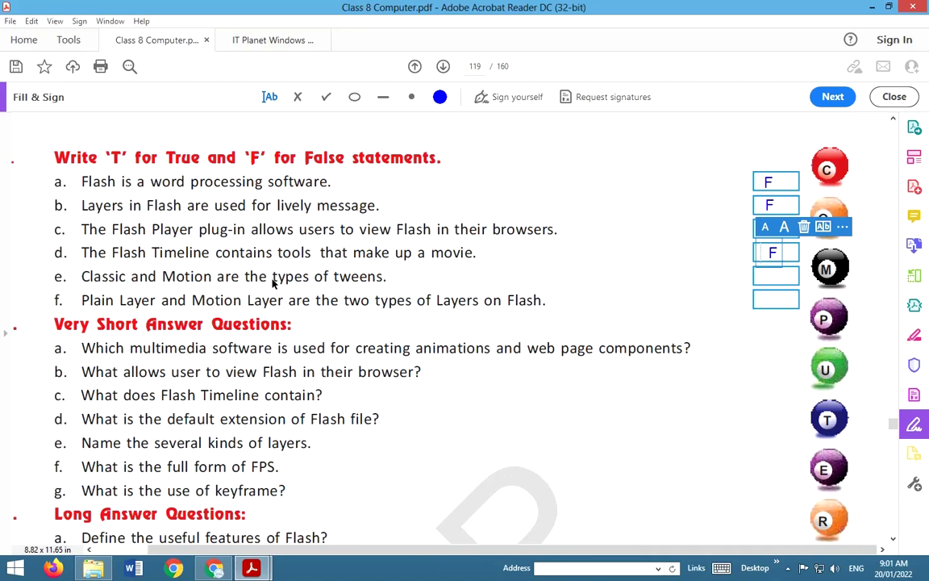
Step: Mark True/False statements e and f with "T"
{"action": "left_click", "coordinate": [779, 279]}
{"action": "left_click", "coordinate": [781, 279]}
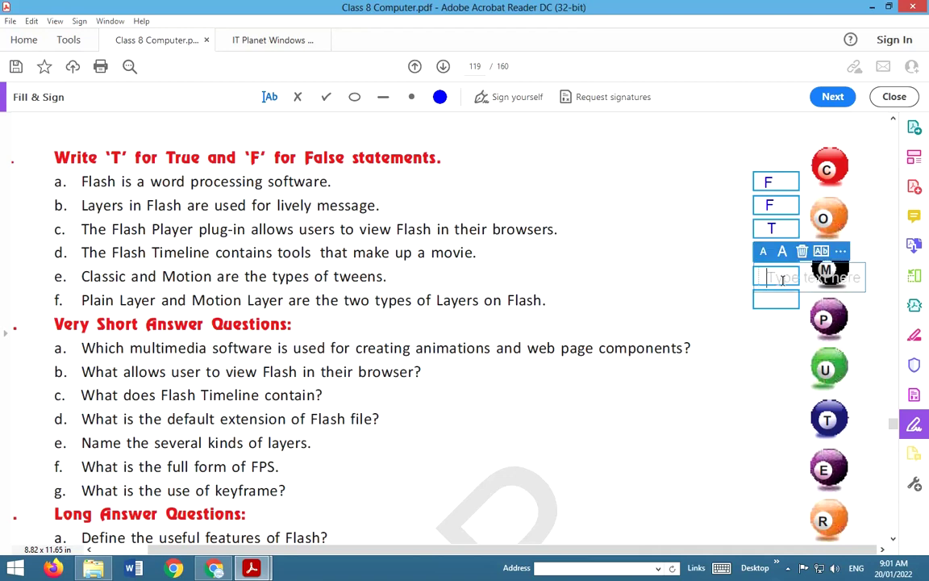
{"action": "type", "text": "T"}
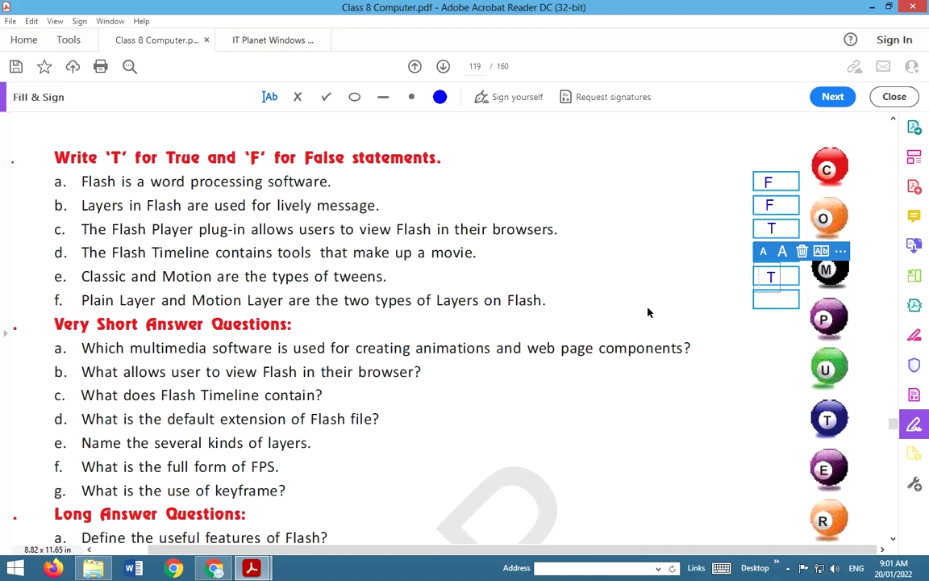
{"action": "left_click", "coordinate": [773, 300]}
{"action": "left_click", "coordinate": [773, 300]}
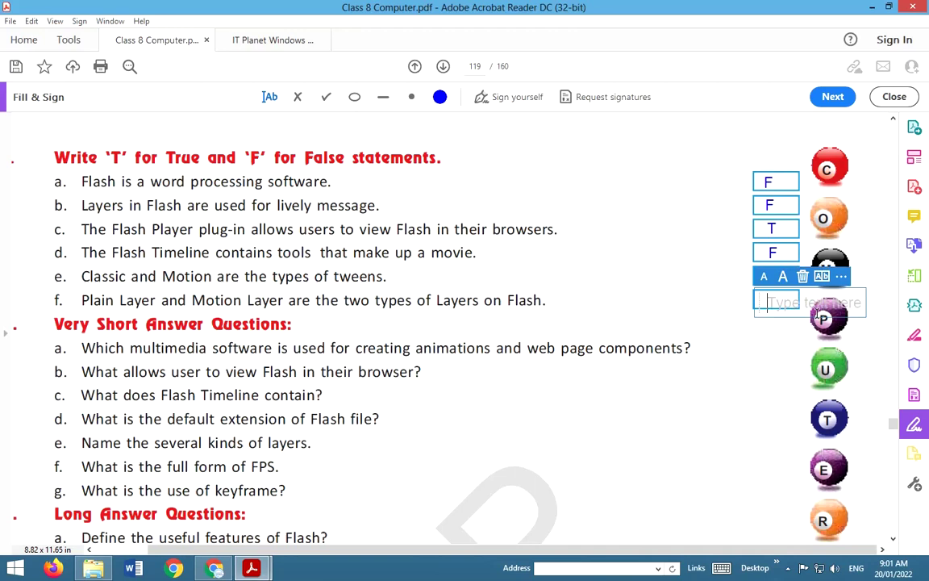
{"action": "type", "text": "T"}
{"action": "left_click", "coordinate": [686, 332]}
Step: Answer question a of the Very Short Answer Questions with "Flash" beside the question
{"action": "scroll", "coordinate": [309, 349], "scroll_direction": "down", "scroll_amount": 1}
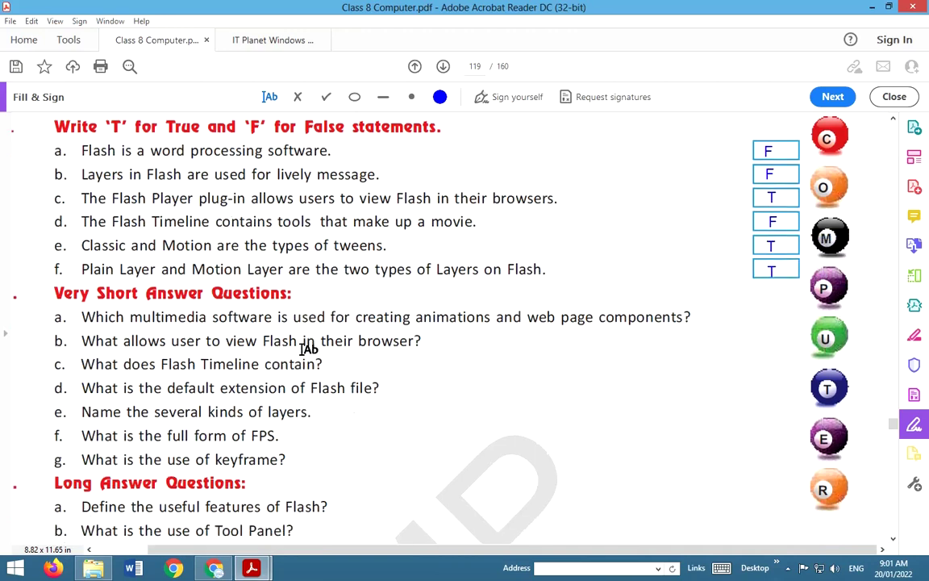
{"action": "scroll", "coordinate": [309, 348], "scroll_direction": "down", "scroll_amount": 4}
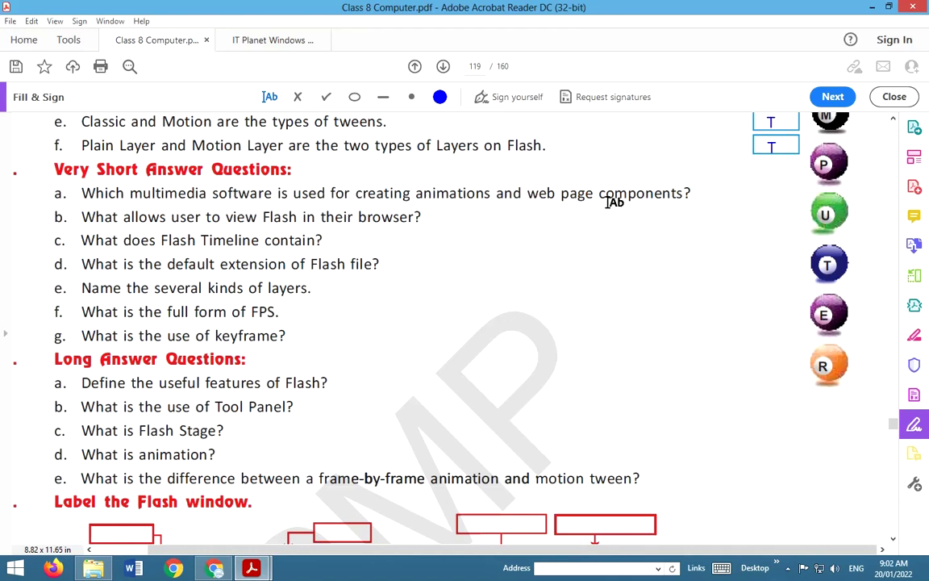
{"action": "left_click", "coordinate": [700, 193]}
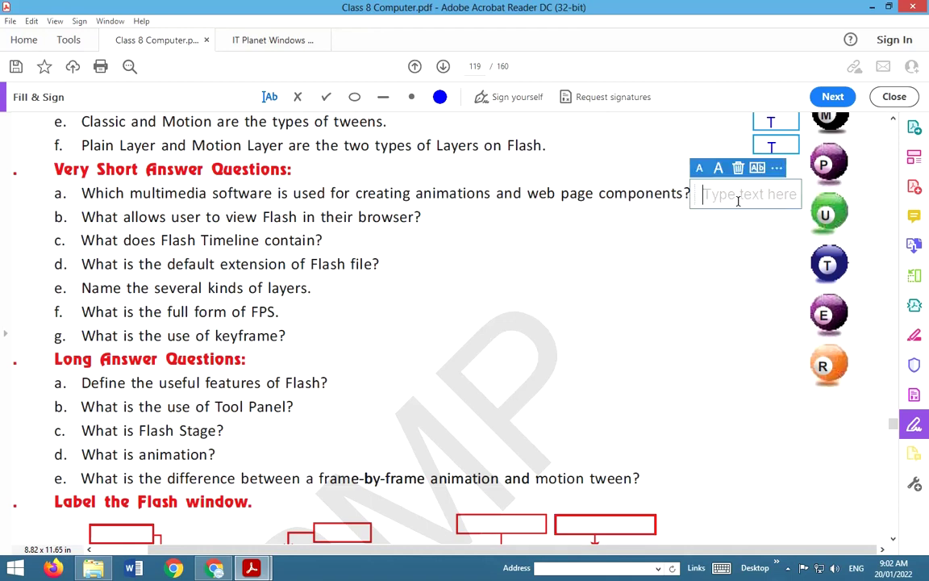
{"action": "type", "text": "fLAS"}
{"action": "key", "text": "BackSpace"}
{"action": "key", "text": "BackSpace"}
{"action": "key", "text": "BackSpace"}
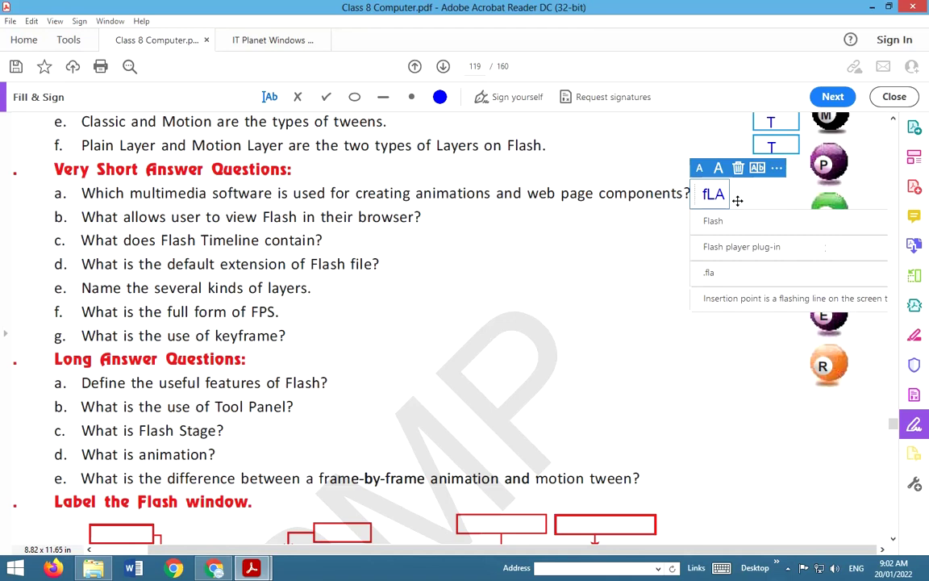
{"action": "key", "text": "BackSpace"}
{"action": "type", "text": "F"}
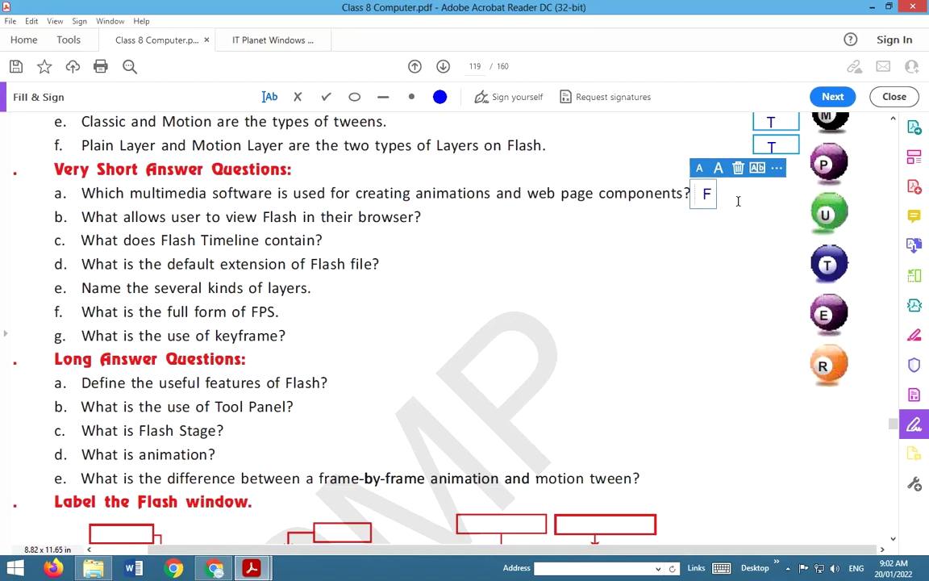
{"action": "type", "text": "lash"}
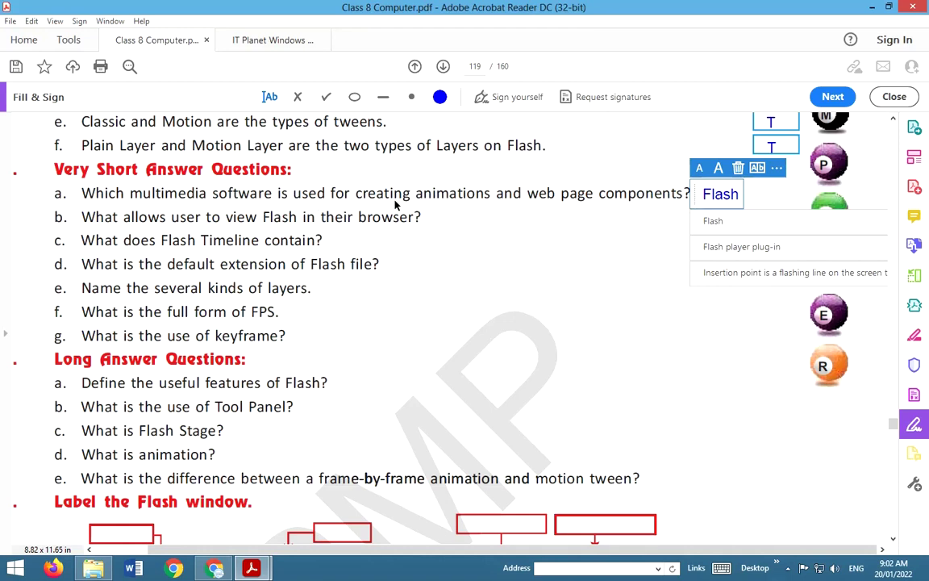
{"action": "left_click", "coordinate": [650, 210]}
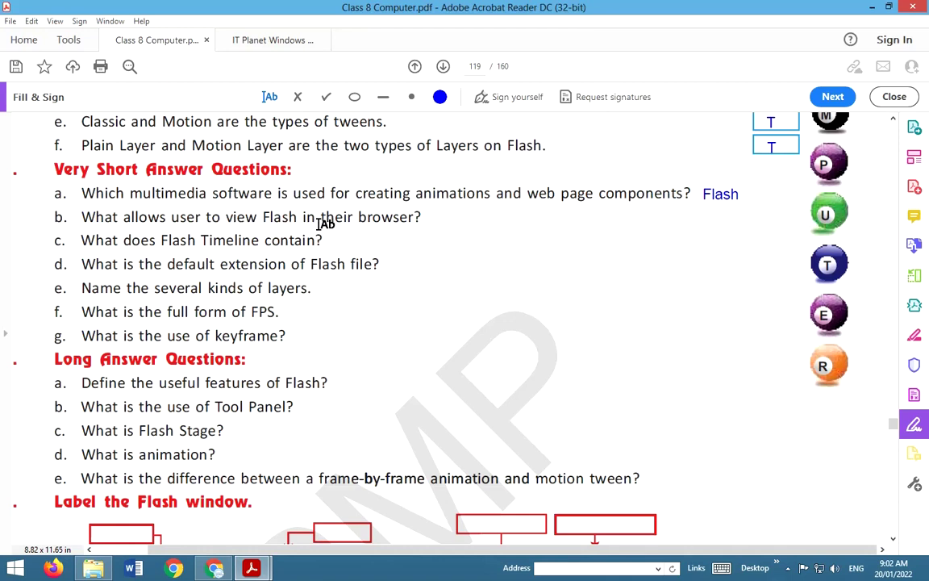
Step: Answer very short question b, on viewing Flash in a browser, with "Flash player plug-in"
{"action": "left_click", "coordinate": [436, 221]}
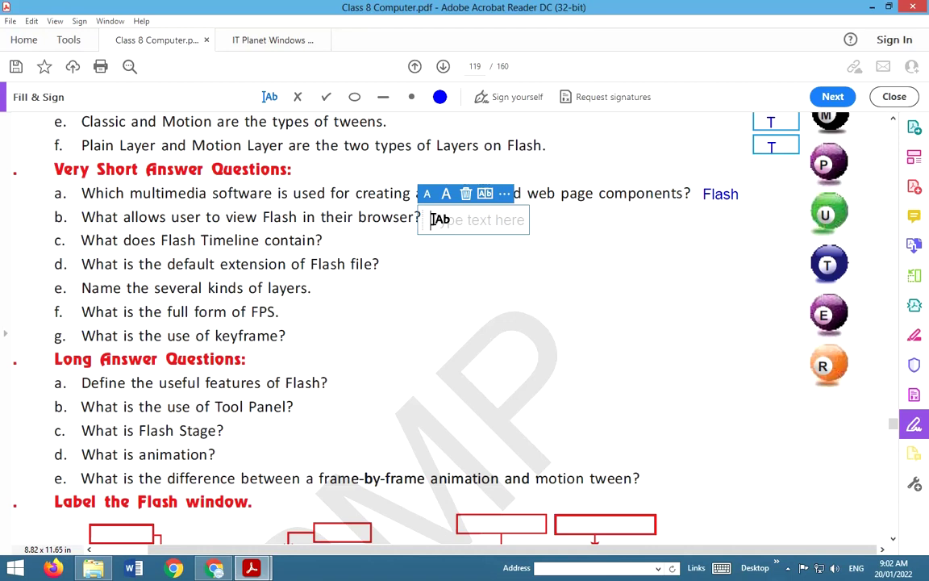
{"action": "type", "text": "Fl"}
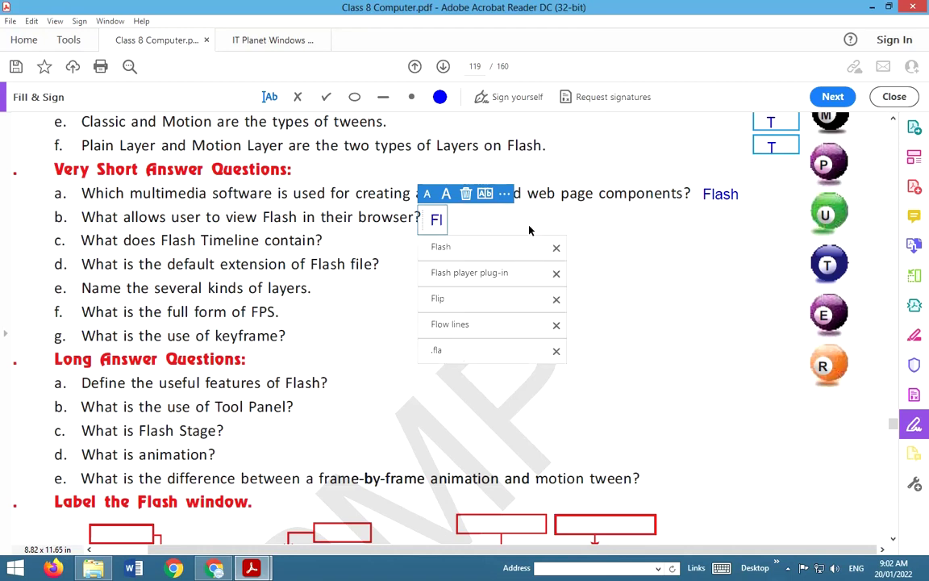
{"action": "type", "text": "ash pla"}
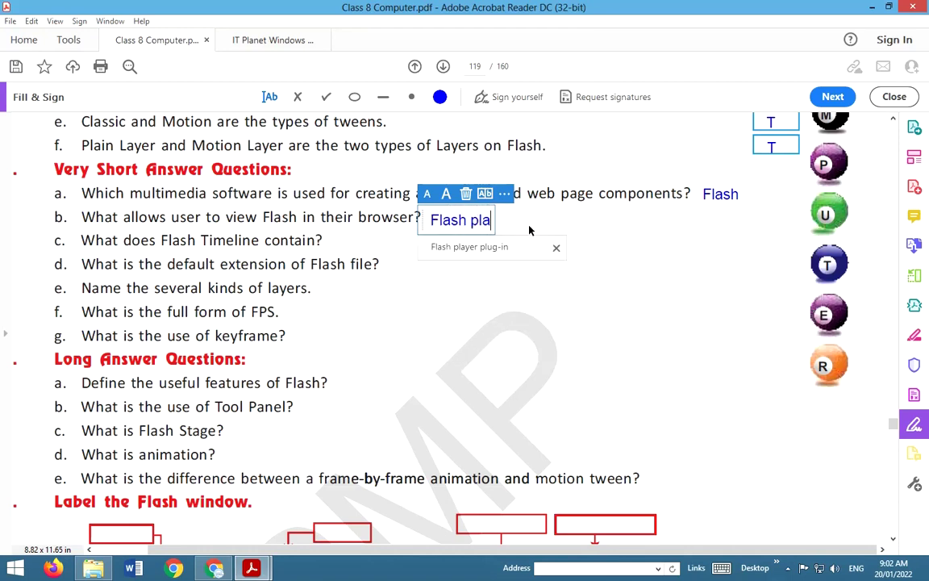
{"action": "left_click", "coordinate": [484, 255]}
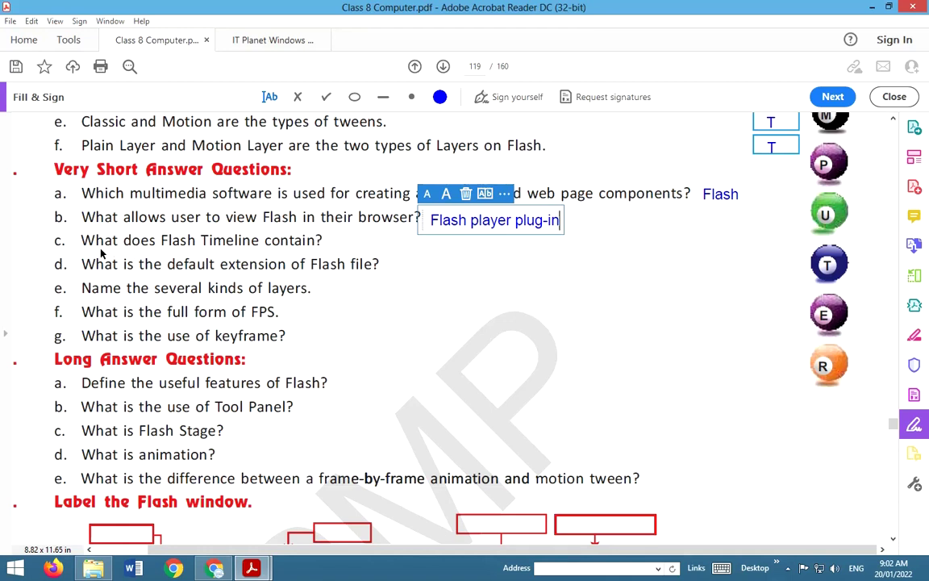
{"action": "left_click", "coordinate": [337, 250]}
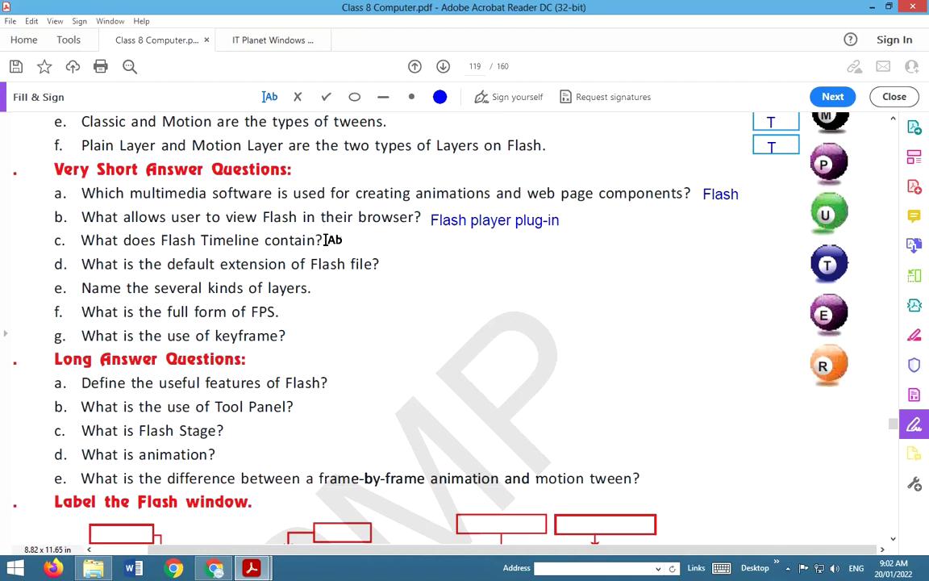
Step: Answer very short question c with "Frame, layers and scenes" and shift the text slightly away from the question mark
{"action": "left_click", "coordinate": [326, 240]}
{"action": "type", "text": "f"}
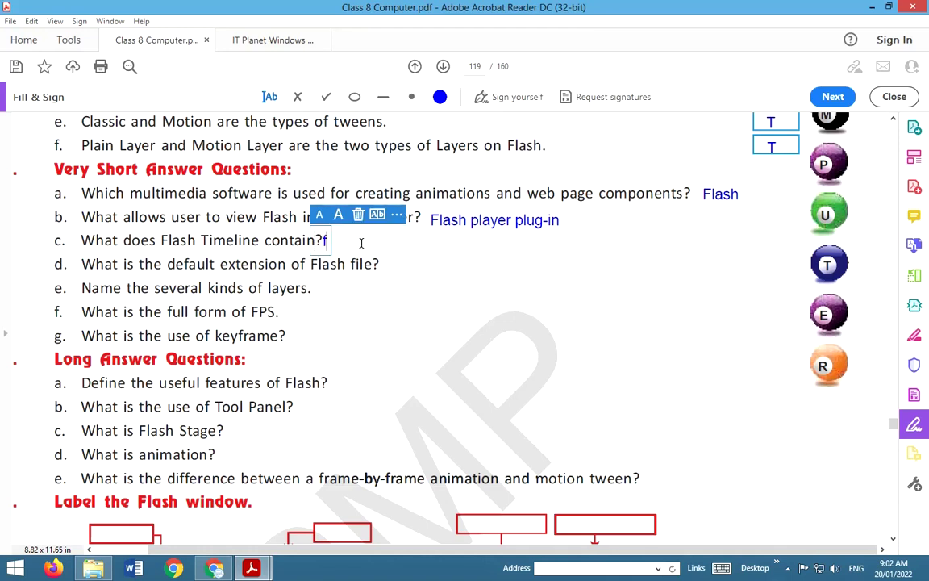
{"action": "type", "text": "r"}
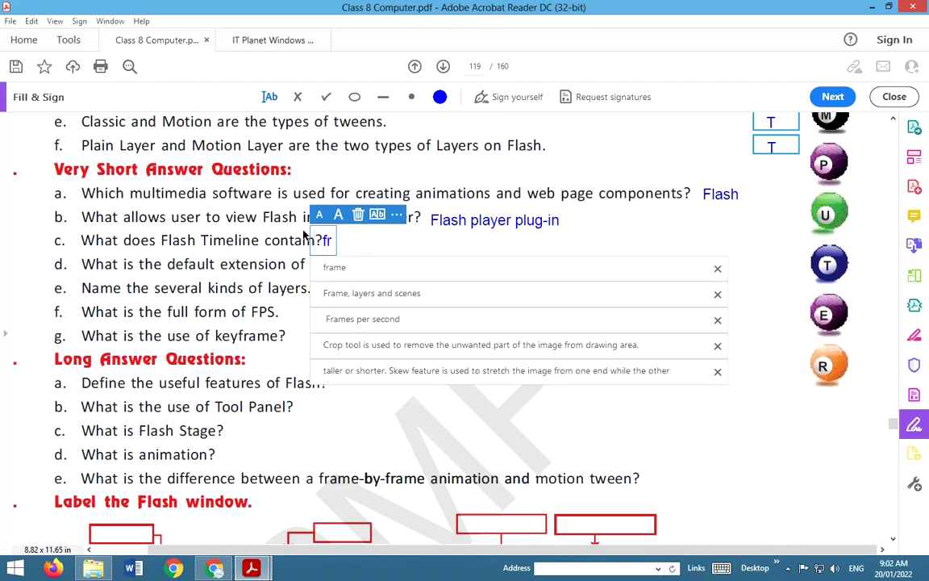
{"action": "left_click", "coordinate": [405, 294]}
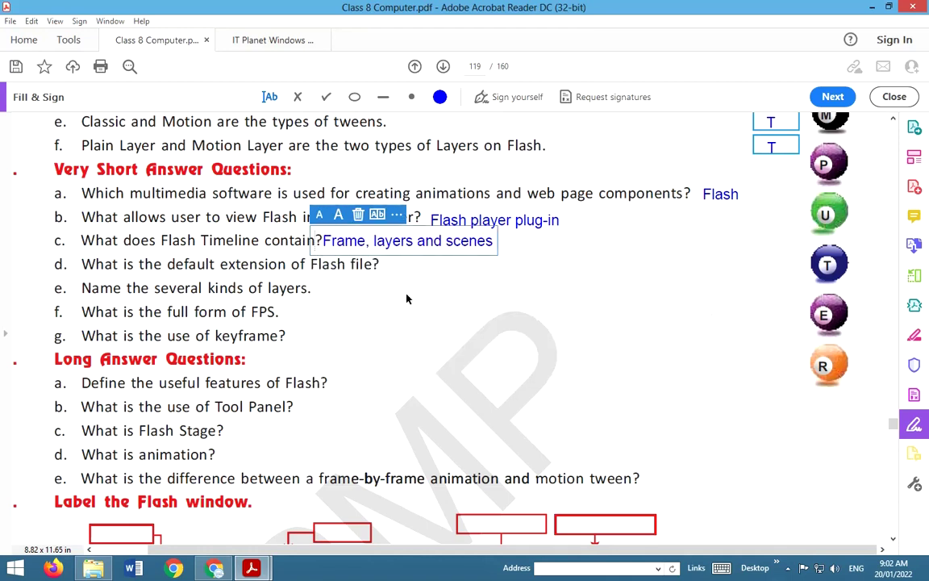
{"action": "left_click_drag", "start_coordinate": [426, 249], "coordinate": [431, 253]}
{"action": "left_click", "coordinate": [431, 253]}
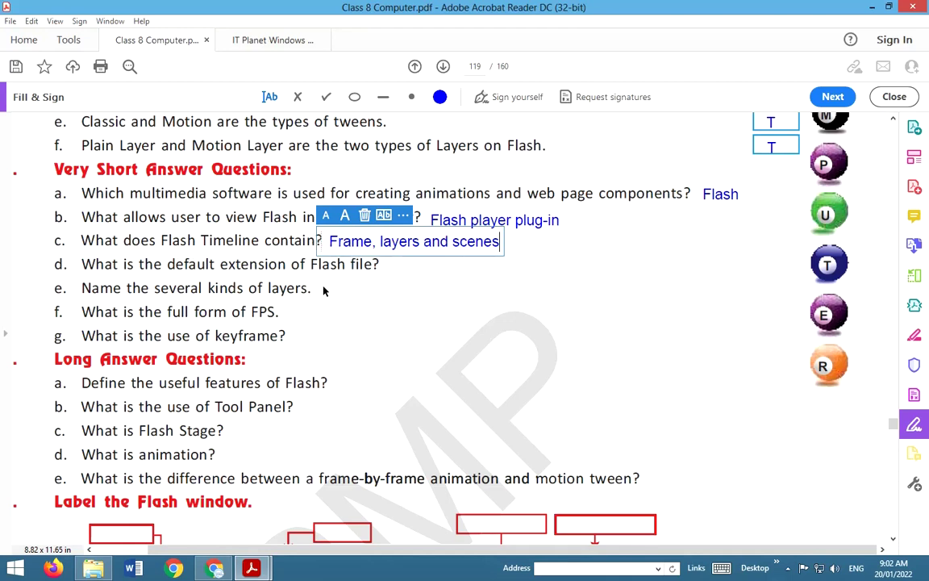
{"action": "left_click", "coordinate": [110, 270]}
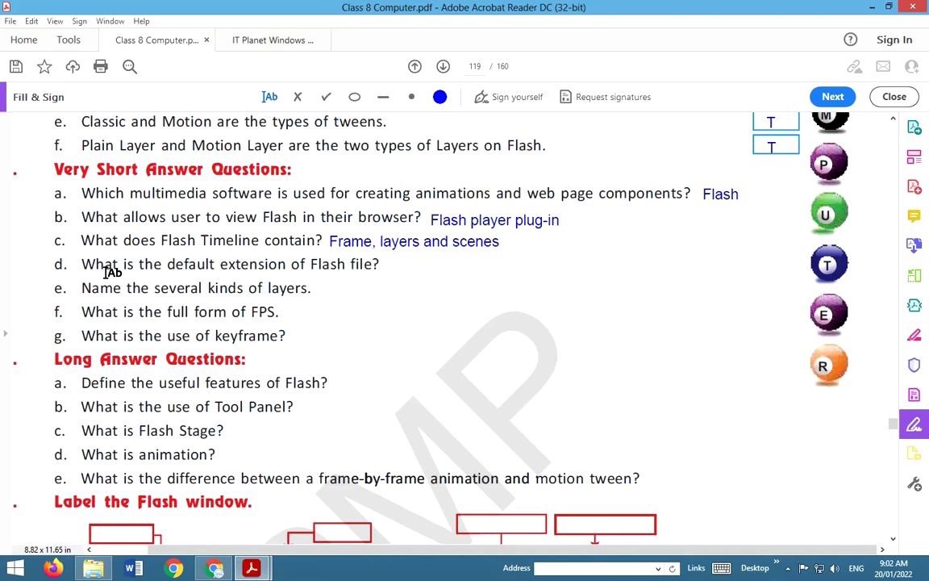
Step: Answer very short question d, on the default extension of a Flash file, with ".fla"
{"action": "left_click", "coordinate": [388, 264]}
{"action": "type", "text": ".fla"}
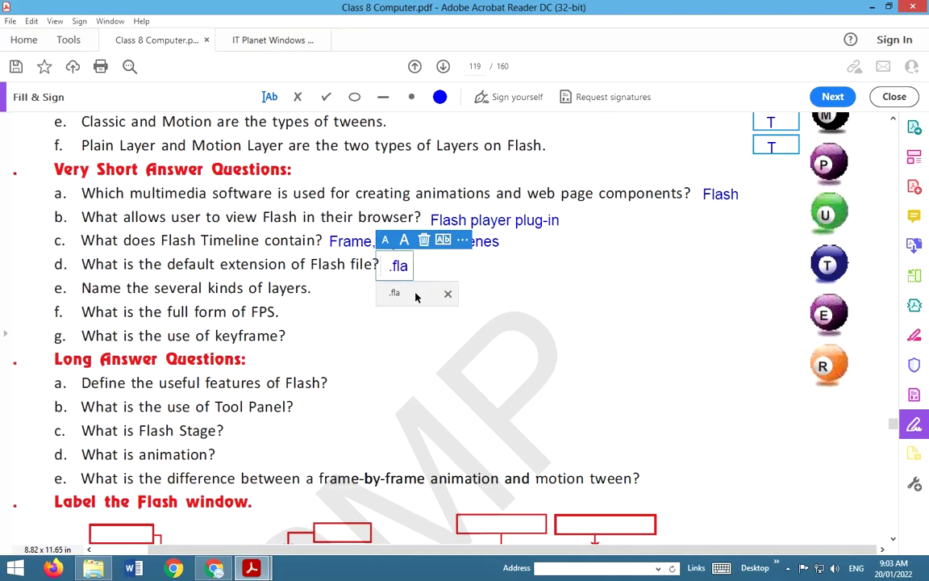
{"action": "left_click", "coordinate": [417, 297]}
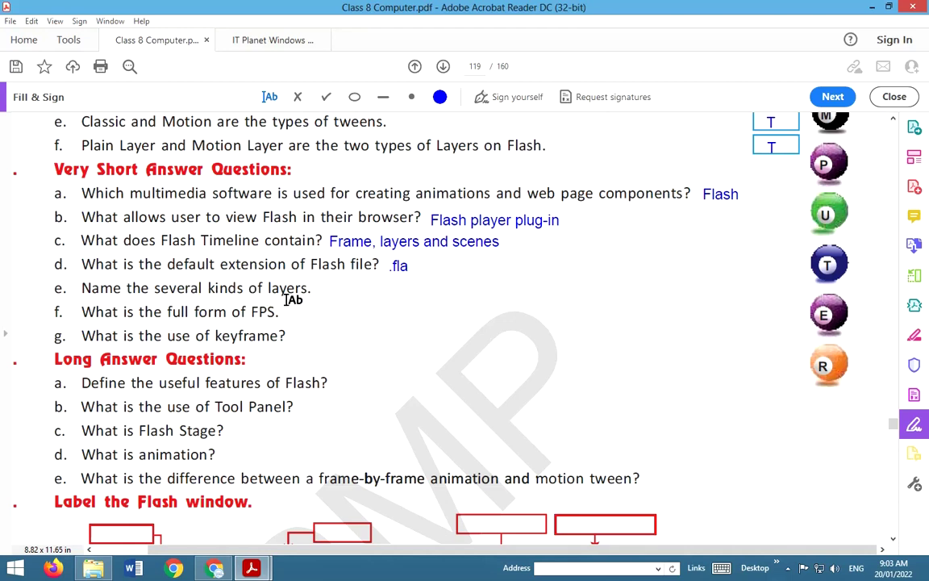
Step: Answer very short question e, on the kinds of layers, with "plain, guide layer and mask layer"
{"action": "left_click", "coordinate": [320, 292]}
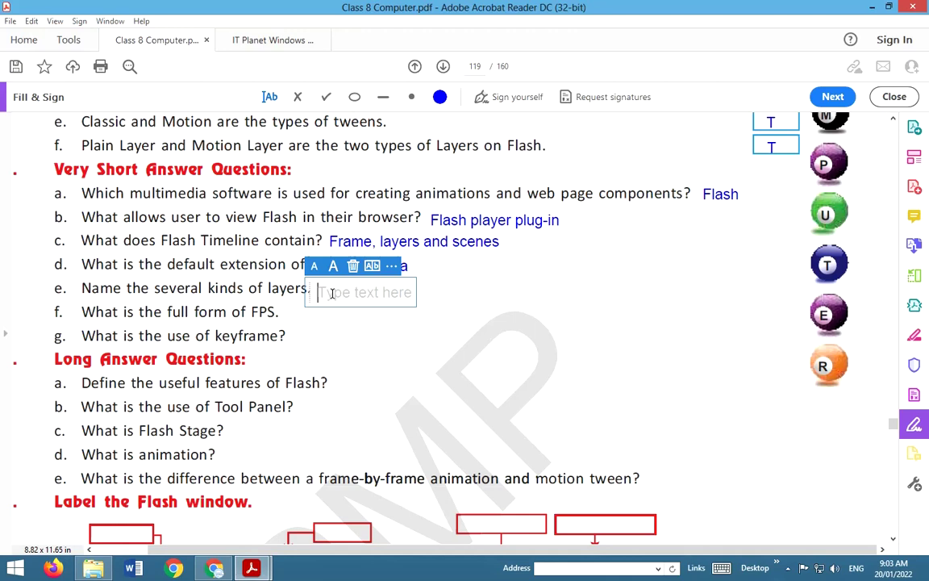
{"action": "type", "text": "pl"}
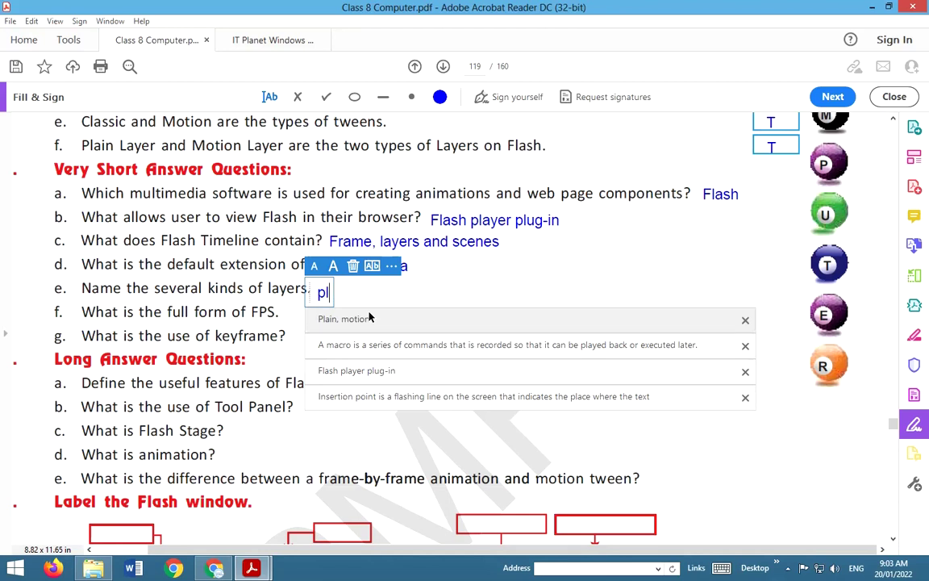
{"action": "type", "text": "ain"}
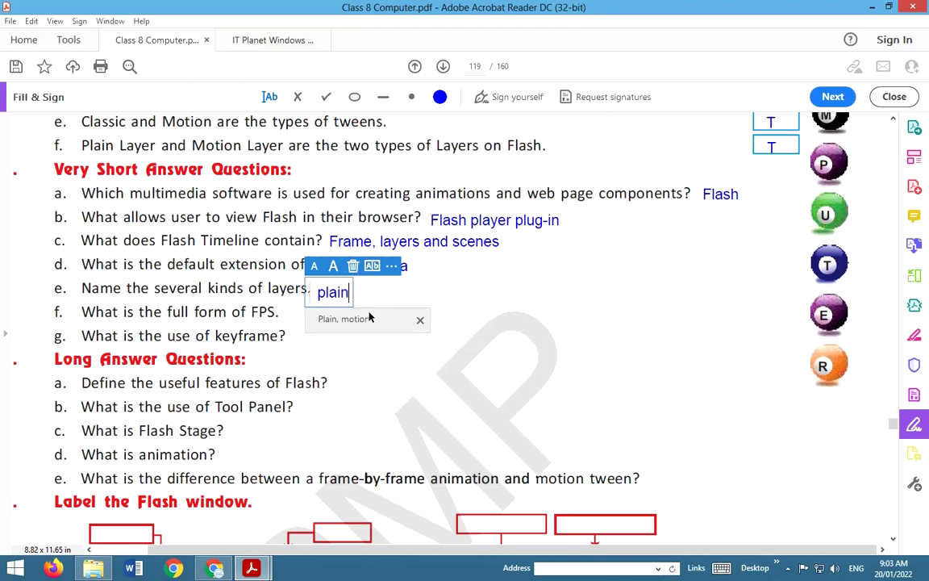
{"action": "type", "text": ", guide"}
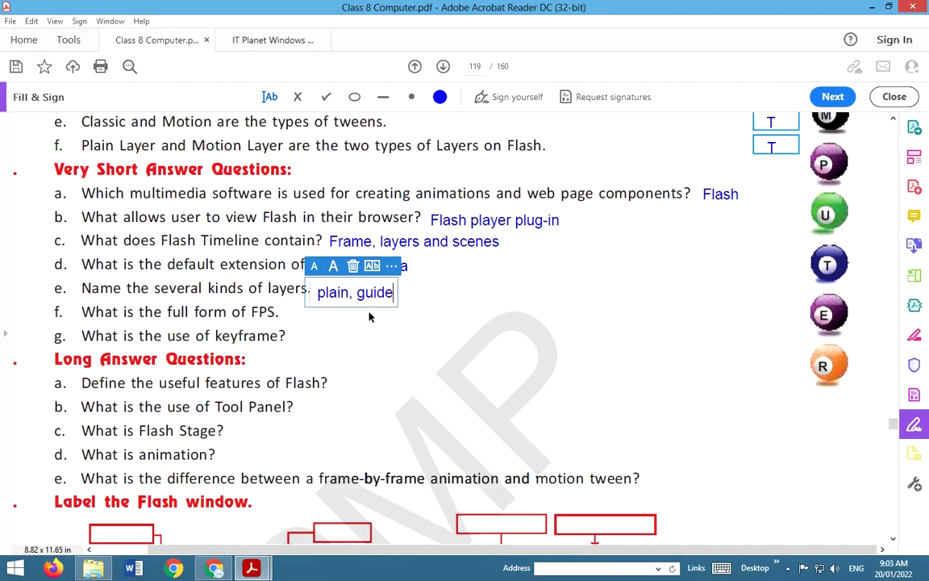
{"action": "type", "text": " layer and ms"}
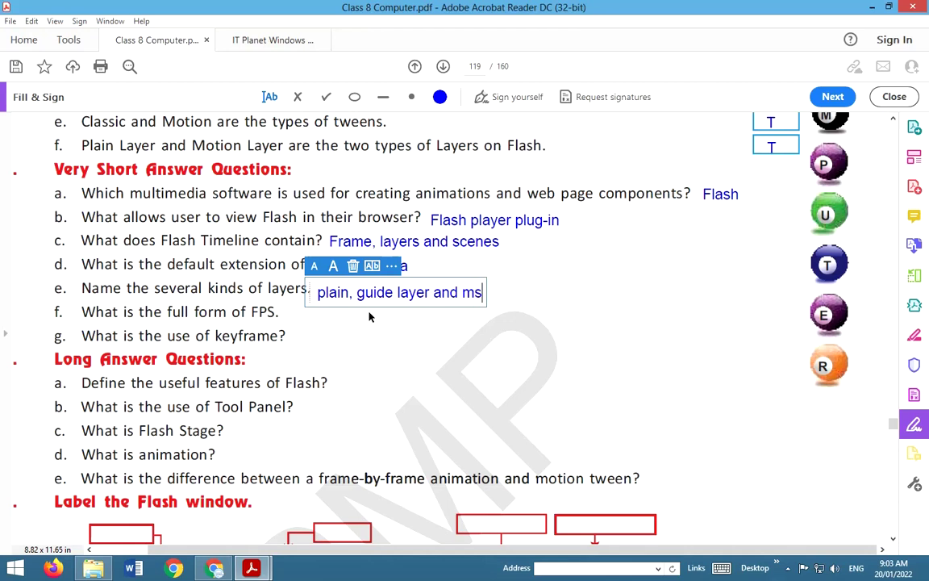
{"action": "key", "text": "BackSpace"}
{"action": "type", "text": "ask k"}
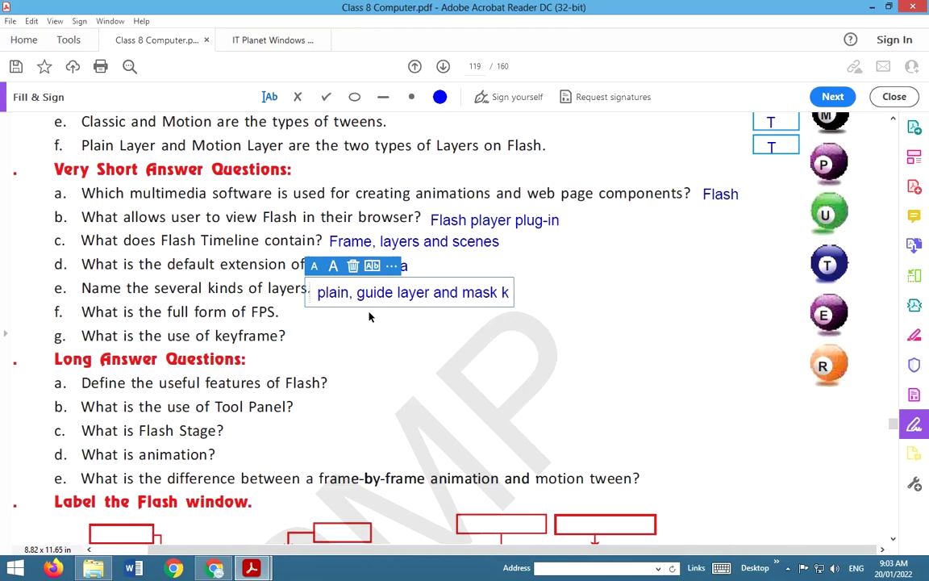
{"action": "key", "text": "BackSpace"}
{"action": "type", "text": "layer"}
{"action": "left_click", "coordinate": [316, 314]}
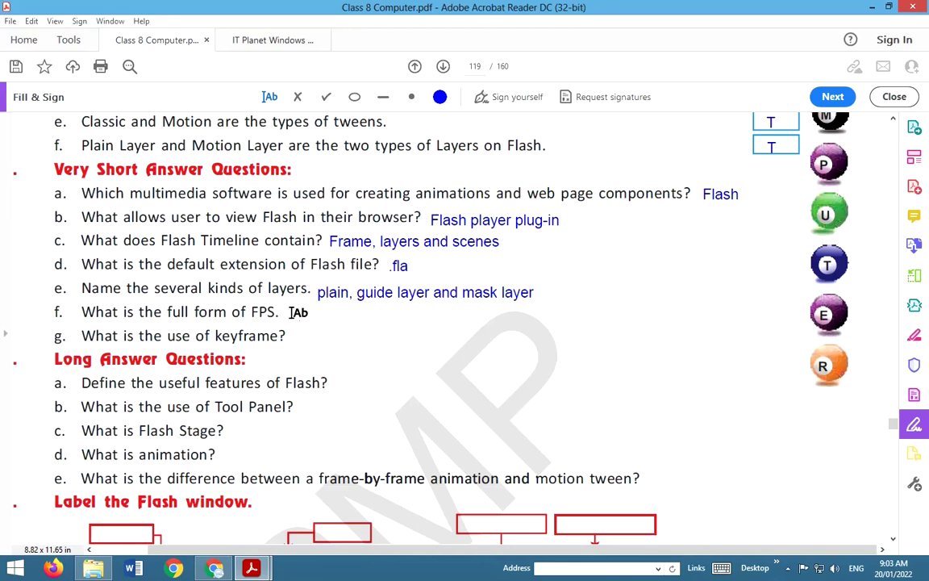
Step: Answer very short question f with "Frames per second" and shift the text slightly away from the question
{"action": "left_click", "coordinate": [289, 314]}
{"action": "type", "text": "F"}
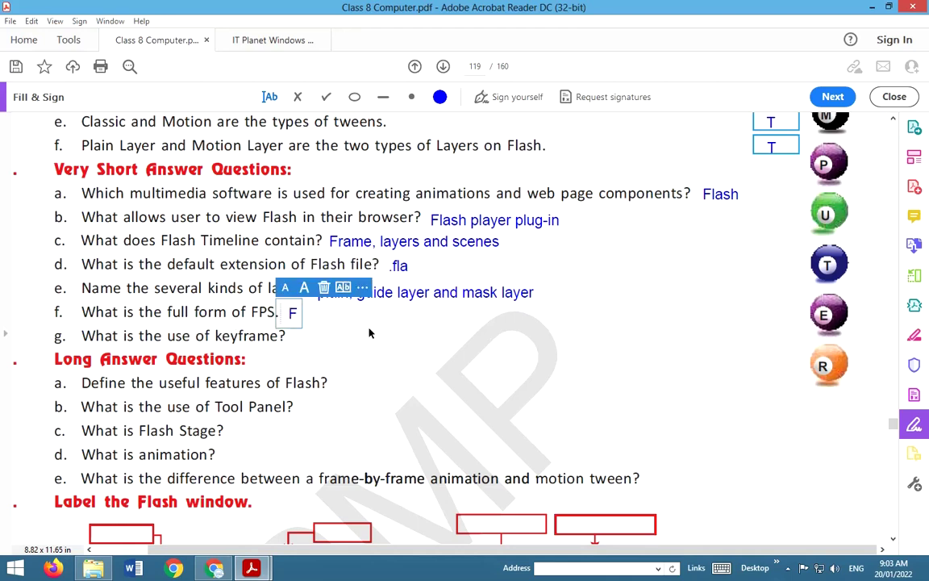
{"action": "type", "text": "rames"}
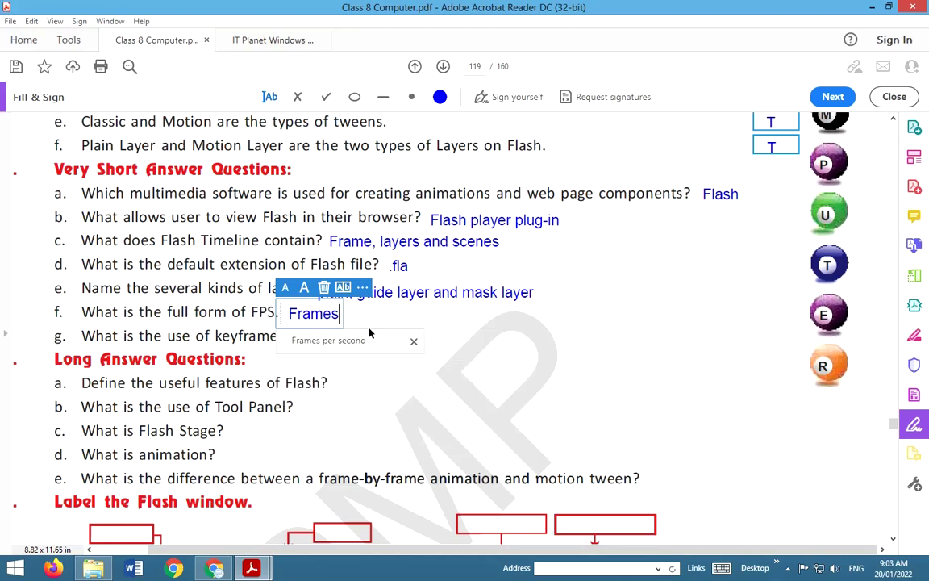
{"action": "left_click", "coordinate": [370, 339]}
{"action": "left_click", "coordinate": [266, 320]}
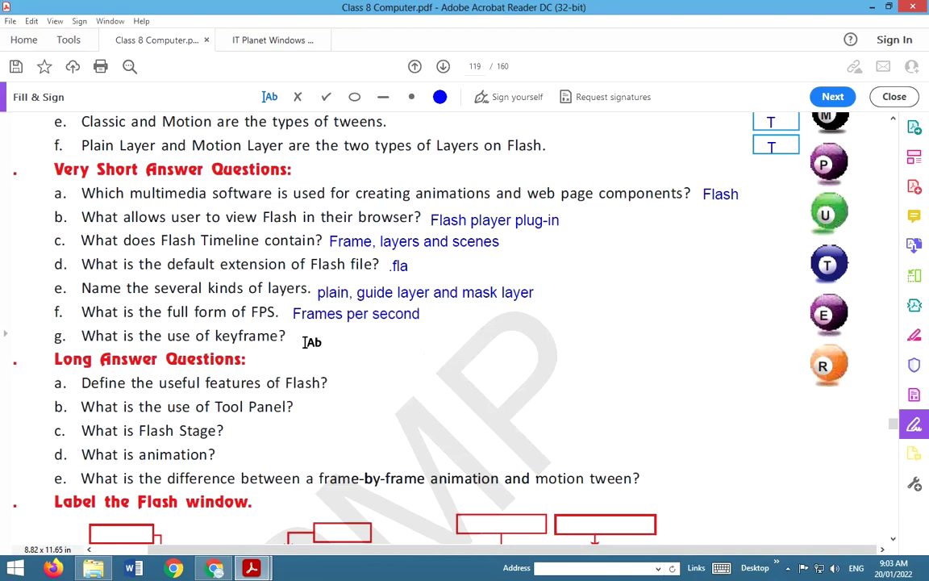
Step: Switch to the IT Planet Windows 7 answer PDF and select the full answer to very short question g on keyframes
{"action": "left_click", "coordinate": [290, 335]}
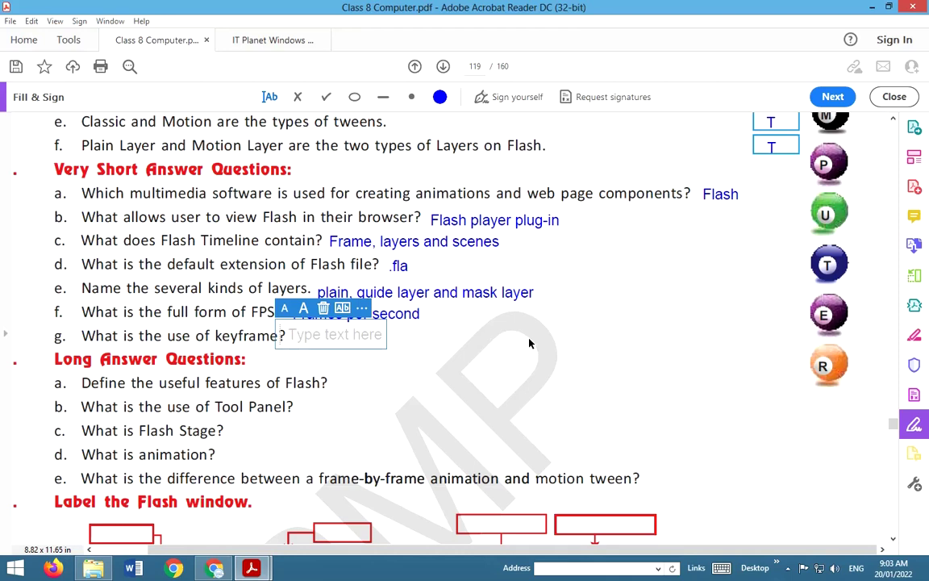
{"action": "left_click", "coordinate": [254, 42]}
{"action": "scroll", "coordinate": [216, 316], "scroll_direction": "down", "scroll_amount": 3}
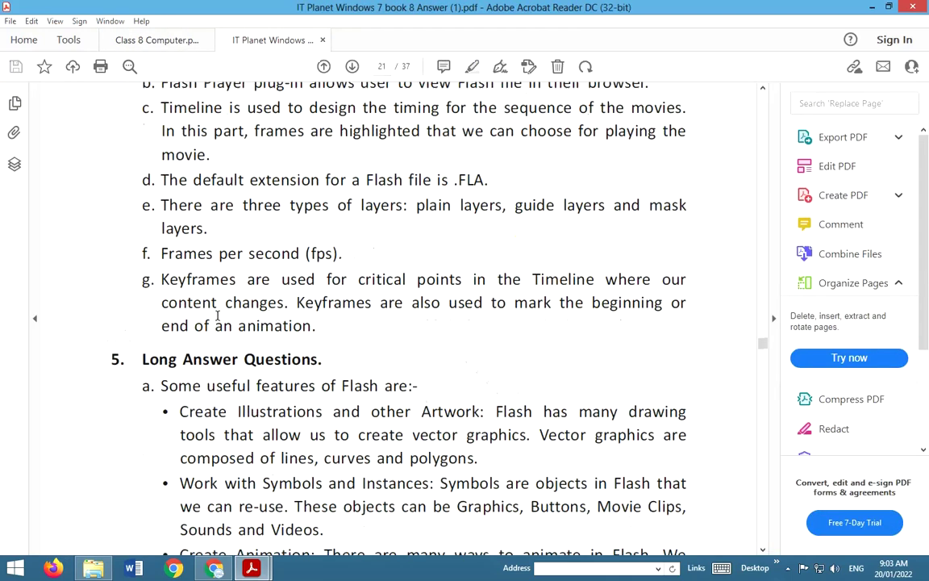
{"action": "scroll", "coordinate": [217, 316], "scroll_direction": "down", "scroll_amount": 3}
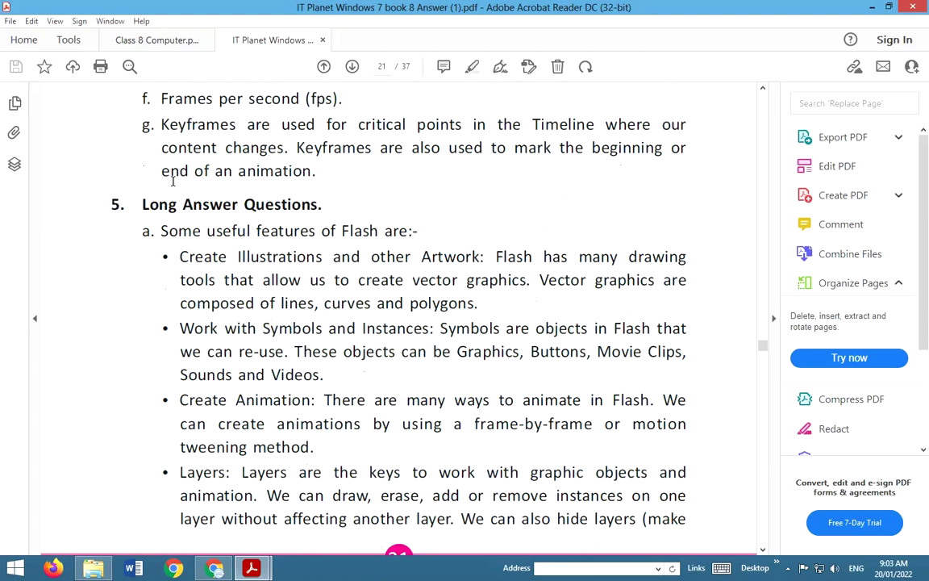
{"action": "left_click_drag", "start_coordinate": [163, 125], "coordinate": [374, 169]}
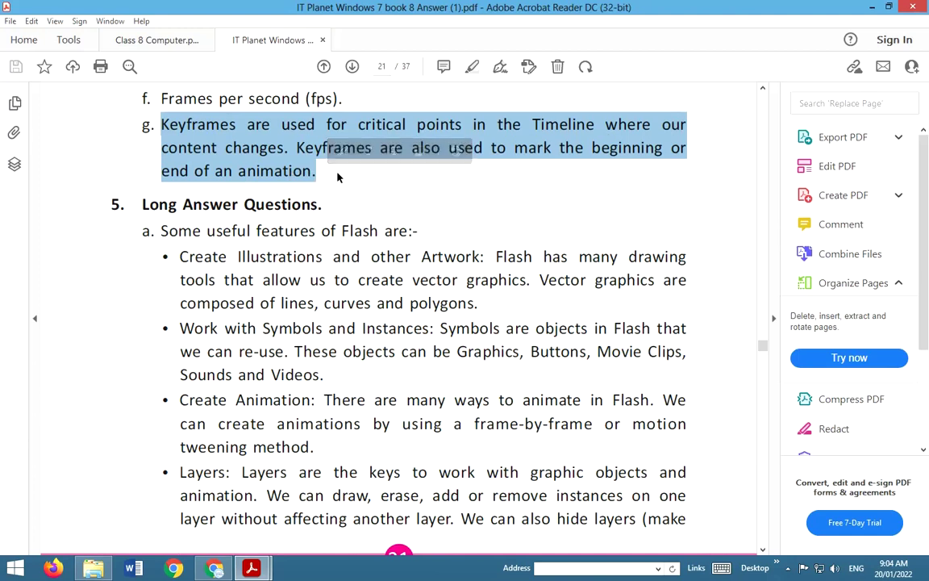
Step: Return to the Class 8 Computer PDF and view its Long Answer Questions
{"action": "left_click", "coordinate": [167, 42]}
{"action": "scroll", "coordinate": [179, 237], "scroll_direction": "down", "scroll_amount": 4}
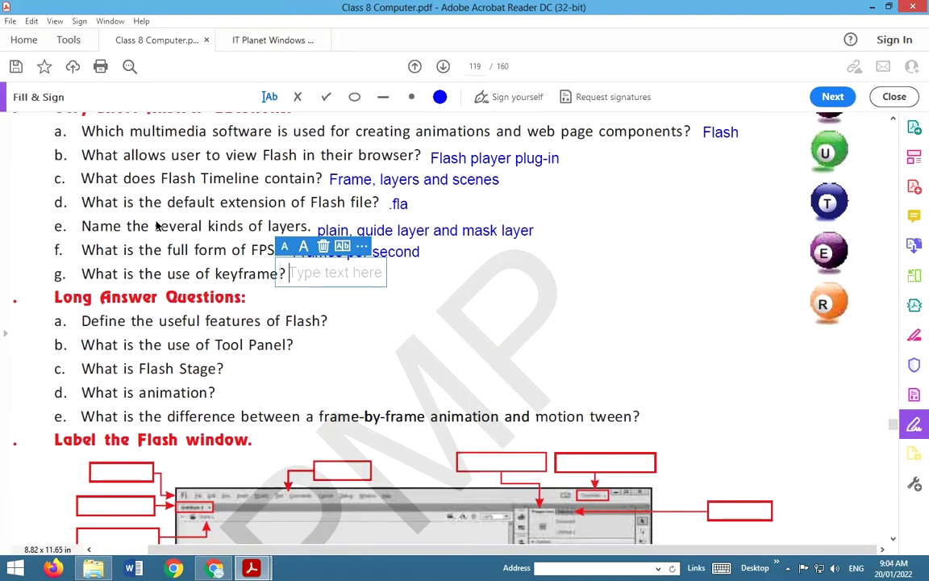
{"action": "scroll", "coordinate": [193, 251], "scroll_direction": "down", "scroll_amount": 2}
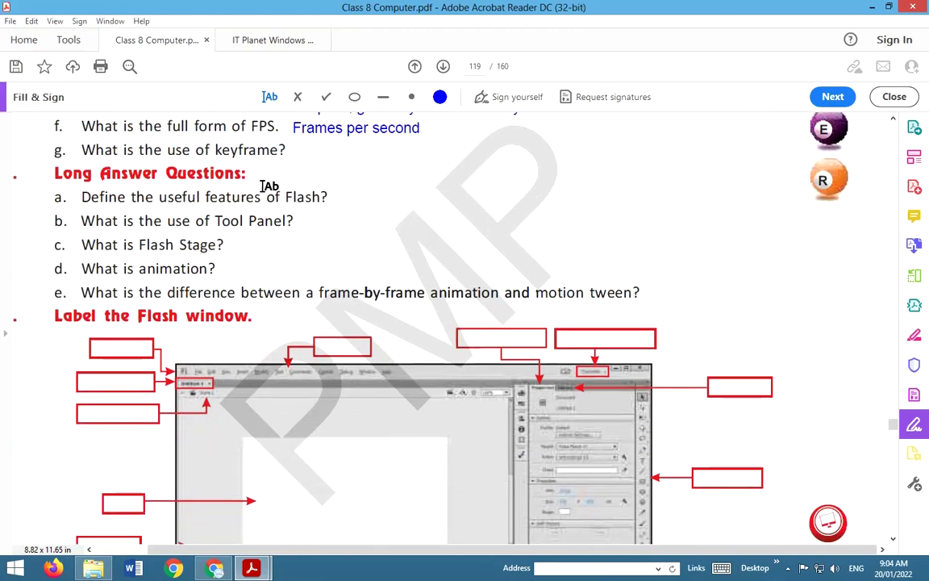
Step: Read long answer a on the useful features of Flash in the IT Planet PDF, marking its feature headings from illustrations to layers
{"action": "left_click", "coordinate": [236, 39]}
{"action": "scroll", "coordinate": [358, 253], "scroll_direction": "down", "scroll_amount": 1}
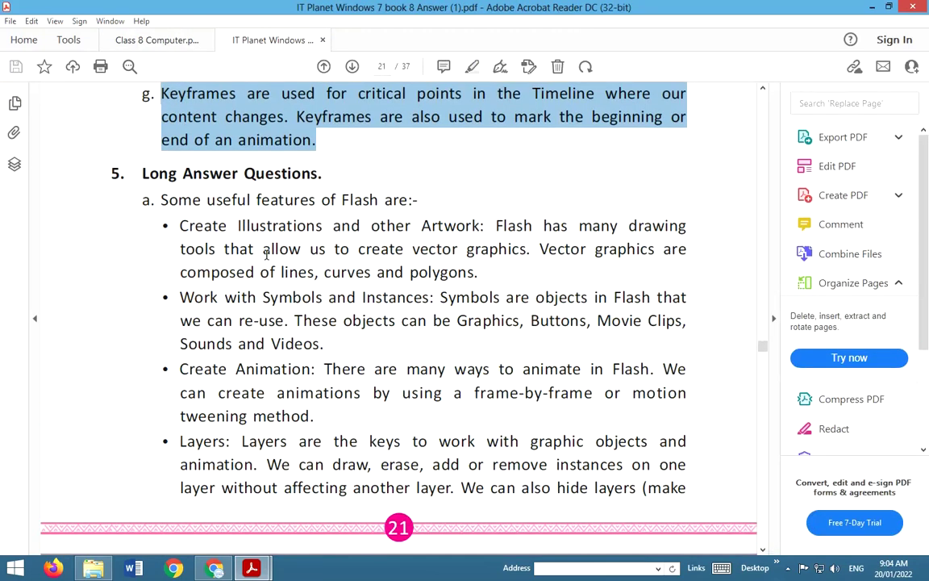
{"action": "left_click_drag", "start_coordinate": [168, 202], "coordinate": [417, 200]}
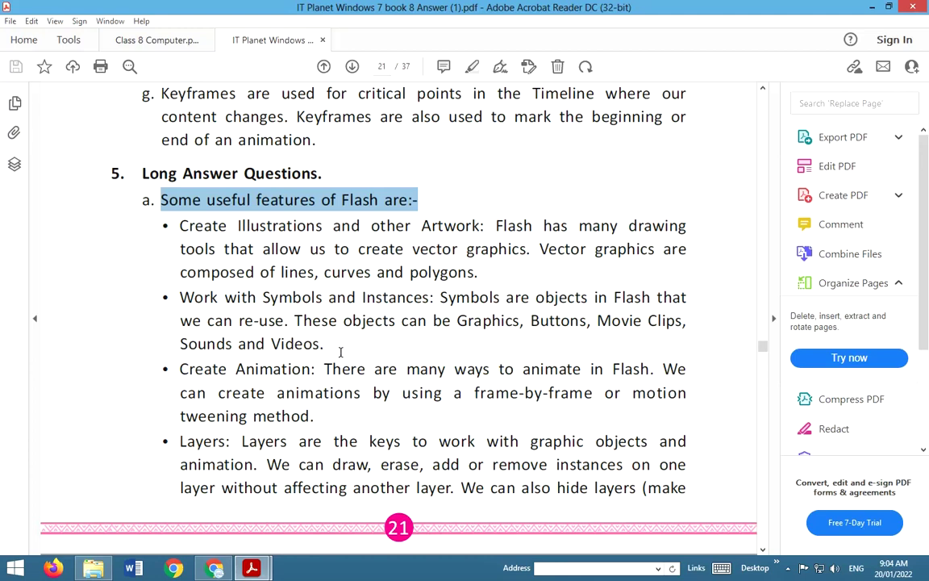
{"action": "left_click_drag", "start_coordinate": [169, 226], "coordinate": [486, 230]}
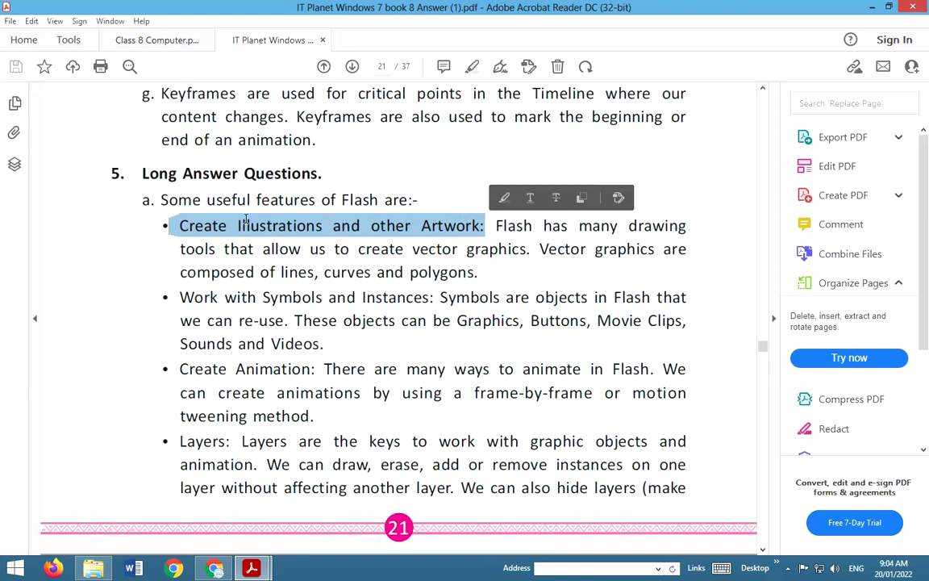
{"action": "left_click_drag", "start_coordinate": [184, 369], "coordinate": [312, 371]}
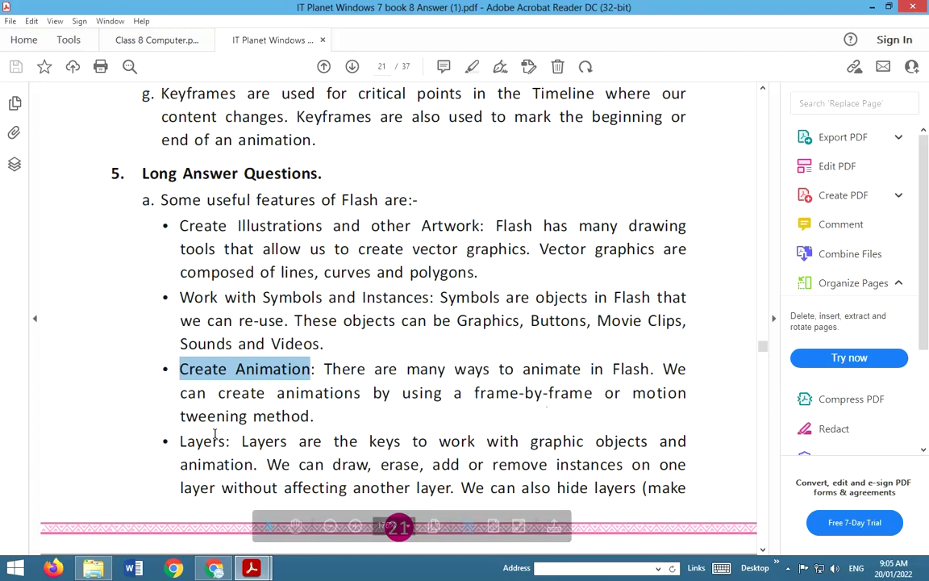
{"action": "scroll", "coordinate": [243, 446], "scroll_direction": "down", "scroll_amount": 1}
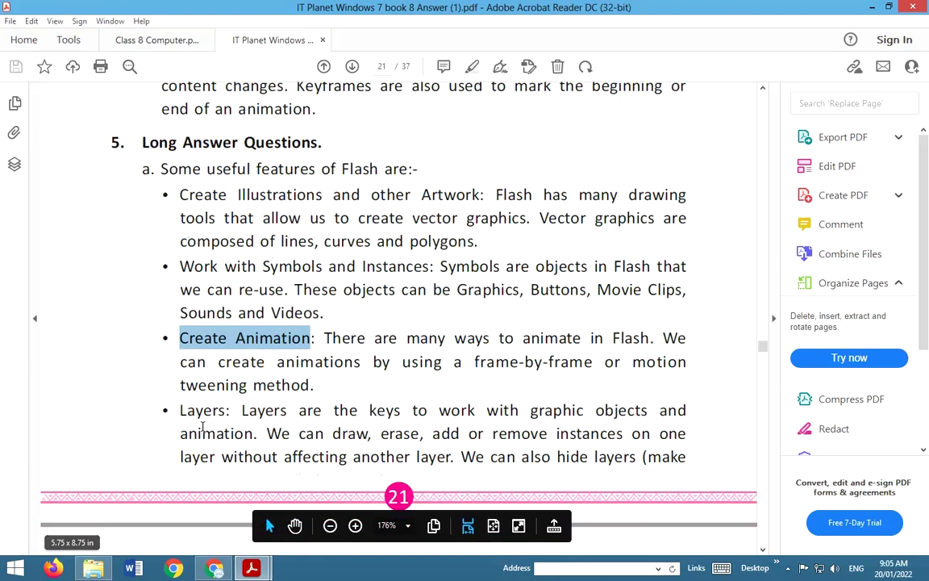
{"action": "left_click_drag", "start_coordinate": [180, 410], "coordinate": [205, 411]}
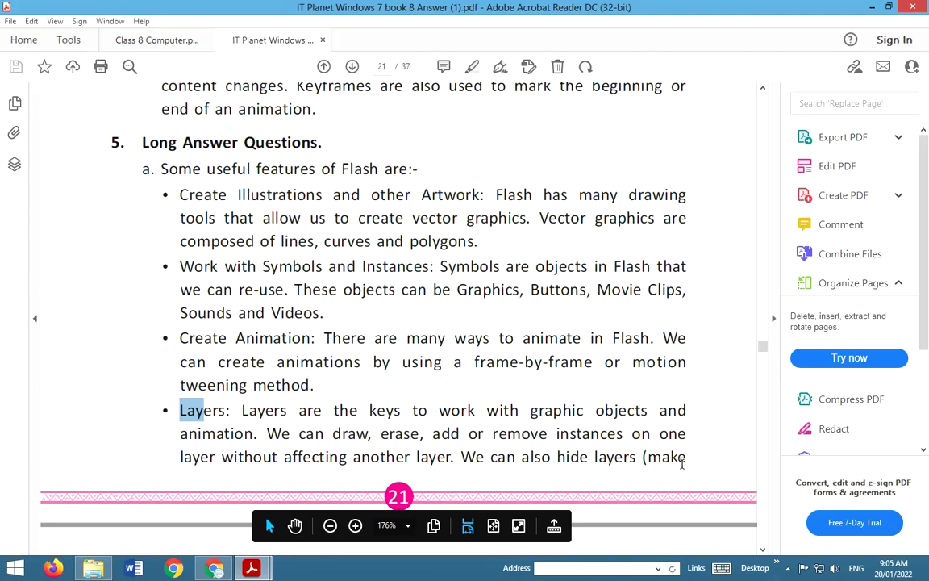
{"action": "scroll", "coordinate": [682, 462], "scroll_direction": "down", "scroll_amount": 5}
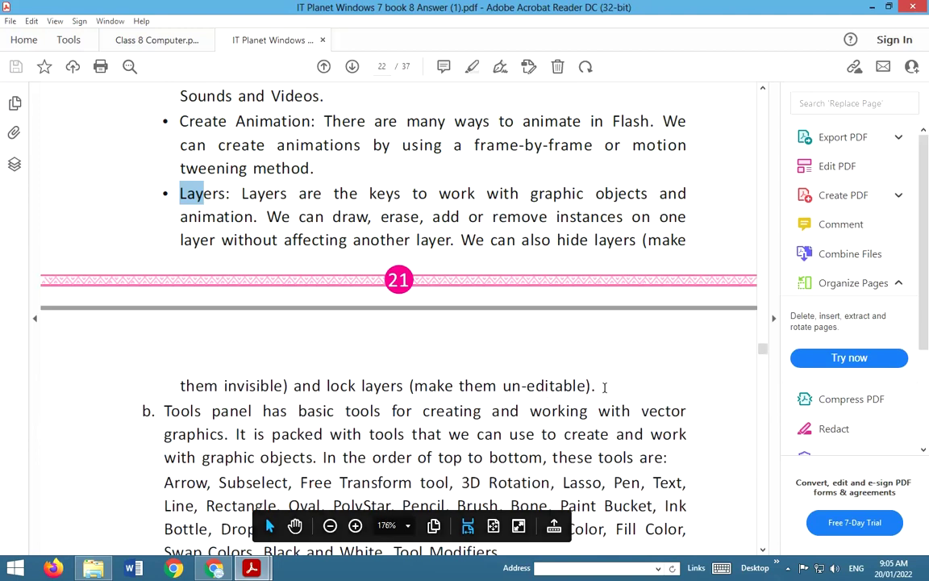
{"action": "scroll", "coordinate": [270, 345], "scroll_direction": "down", "scroll_amount": 1}
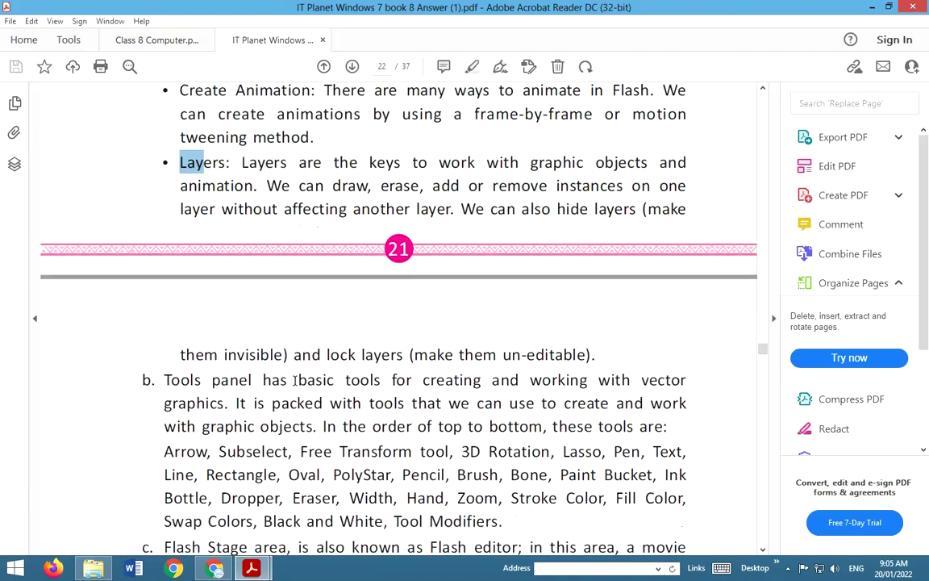
{"action": "scroll", "coordinate": [173, 97], "scroll_direction": "down", "scroll_amount": 1}
Step: Check long question b in the Class 8 Computer PDF and read the explanation of the Tools panel's use in the IT Planet PDF
{"action": "left_click", "coordinate": [176, 46]}
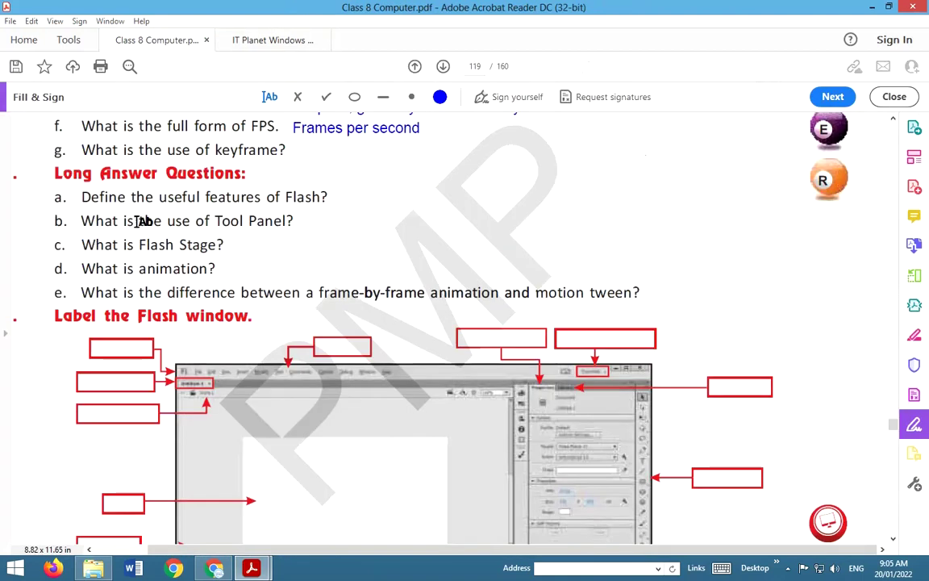
{"action": "left_click", "coordinate": [81, 213]}
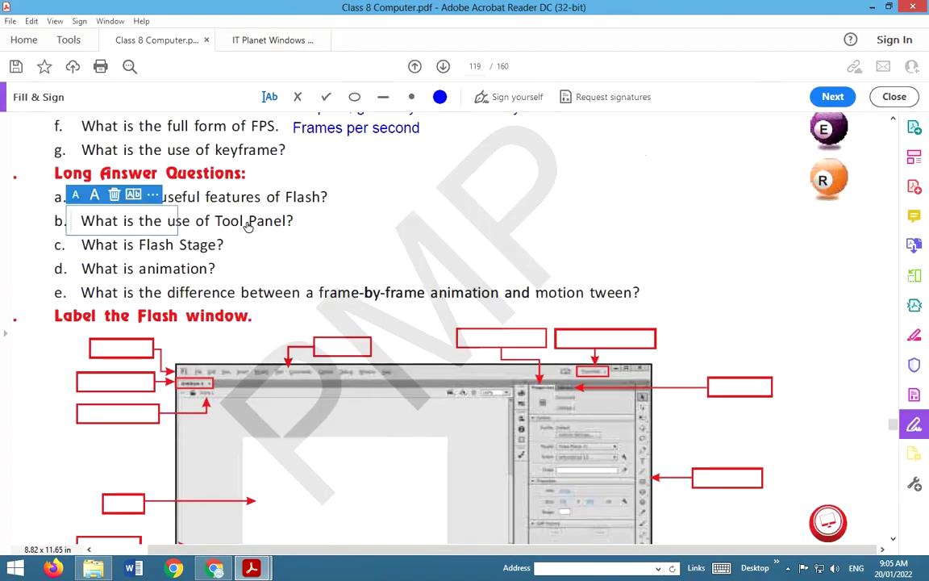
{"action": "left_click", "coordinate": [232, 46]}
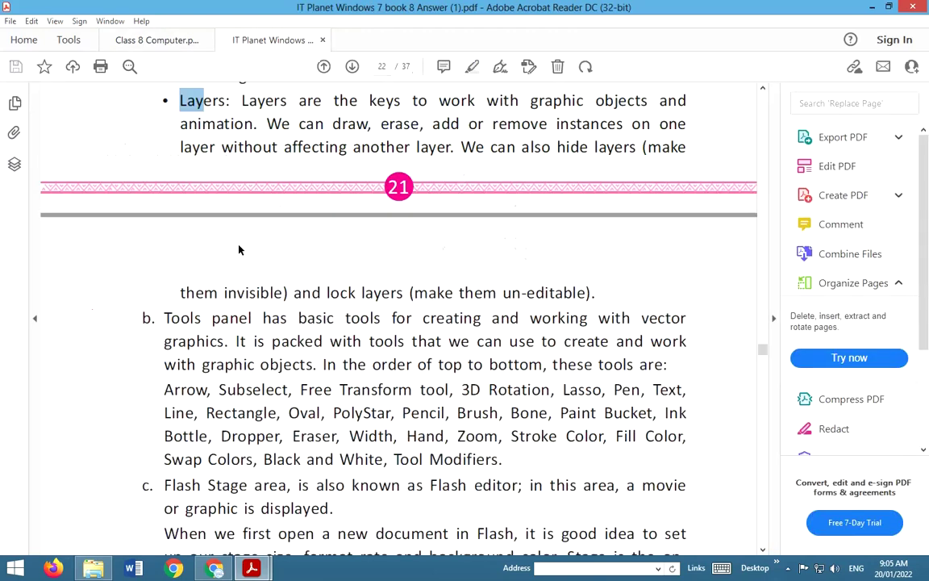
{"action": "scroll", "coordinate": [153, 290], "scroll_direction": "down", "scroll_amount": 3}
{"action": "scroll", "coordinate": [163, 288], "scroll_direction": "down", "scroll_amount": 1}
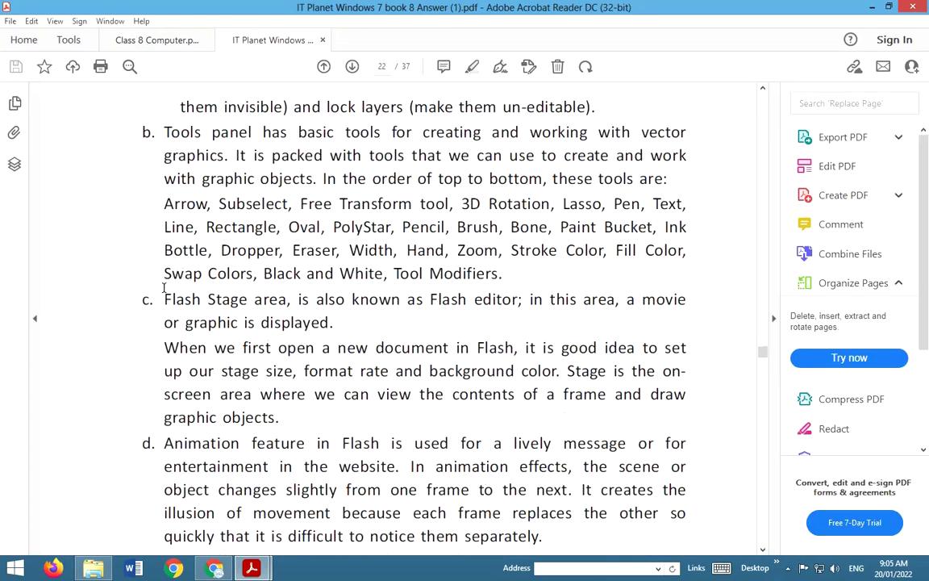
{"action": "left_click_drag", "start_coordinate": [218, 136], "coordinate": [621, 125]}
{"action": "left_click", "coordinate": [131, 150]}
{"action": "left_click_drag", "start_coordinate": [235, 155], "coordinate": [684, 159]}
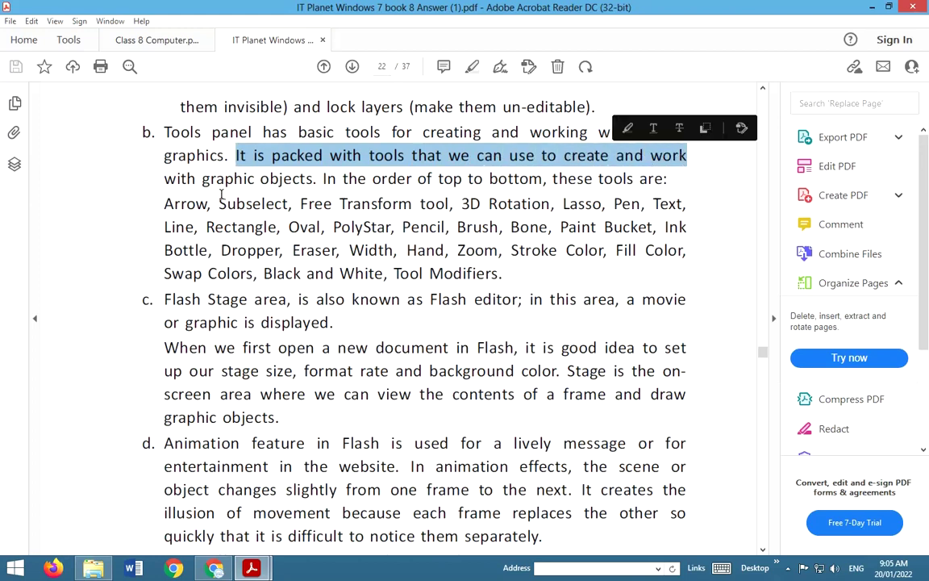
{"action": "left_click_drag", "start_coordinate": [164, 179], "coordinate": [313, 179]}
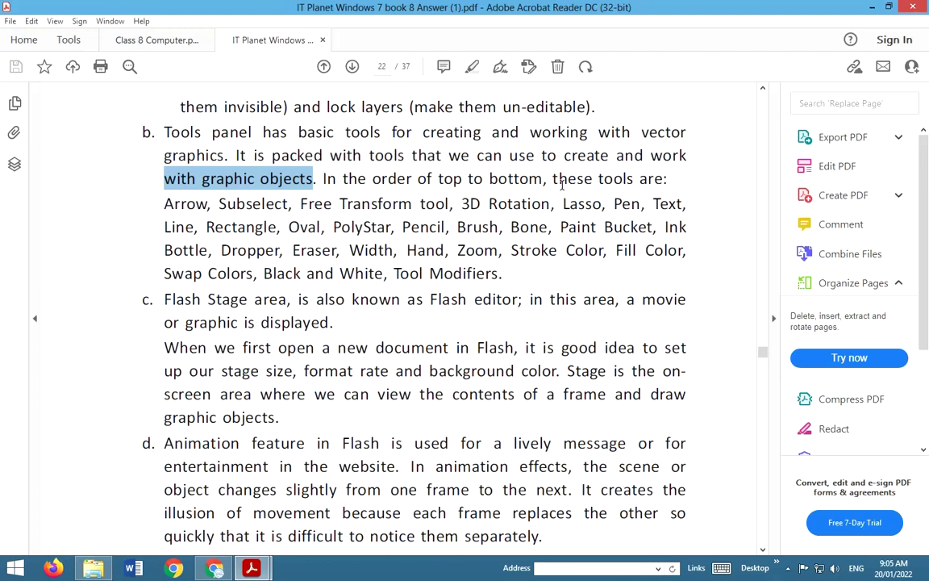
Step: Read through the list of tools in long answer b, selecting the names from Arrow to Tool Modifiers
{"action": "left_click_drag", "start_coordinate": [165, 206], "coordinate": [286, 206]}
{"action": "double_click", "coordinate": [309, 205]}
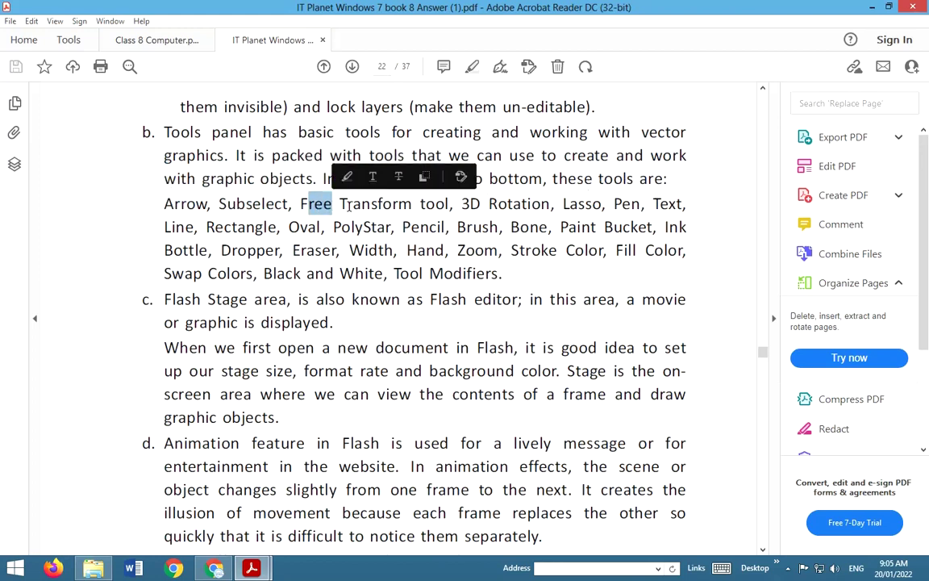
{"action": "left_click_drag", "start_coordinate": [347, 206], "coordinate": [361, 206]}
{"action": "left_click_drag", "start_coordinate": [463, 205], "coordinate": [642, 205]}
{"action": "double_click", "coordinate": [669, 207]}
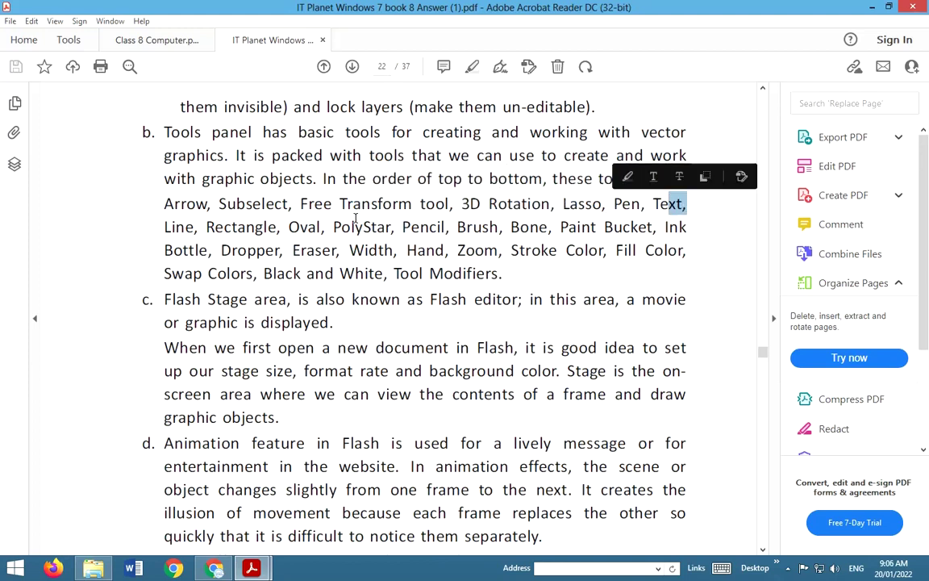
{"action": "left_click_drag", "start_coordinate": [289, 230], "coordinate": [385, 229]}
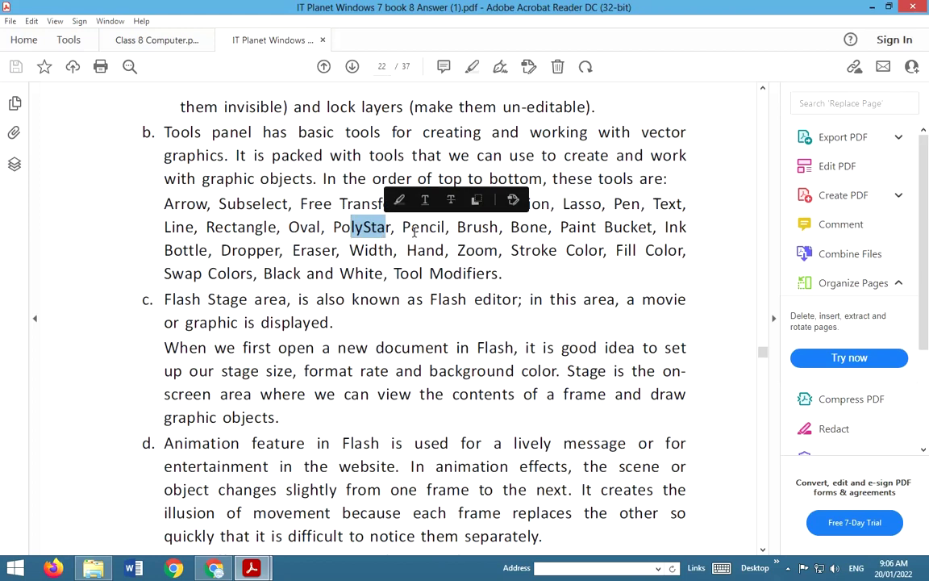
{"action": "left_click_drag", "start_coordinate": [529, 229], "coordinate": [654, 229]}
{"action": "mouse_move", "coordinate": [191, 251]}
{"action": "left_mouse_down"}
{"action": "mouse_move", "coordinate": [173, 251]}
{"action": "mouse_move", "coordinate": [686, 251]}
{"action": "left_mouse_up"}
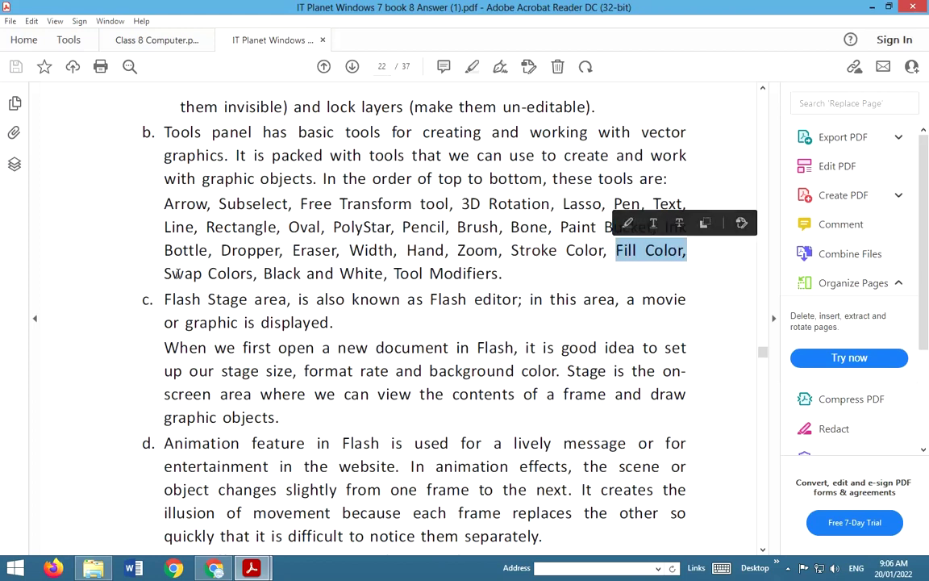
{"action": "left_click_drag", "start_coordinate": [163, 274], "coordinate": [498, 278]}
{"action": "left_click", "coordinate": [272, 276]}
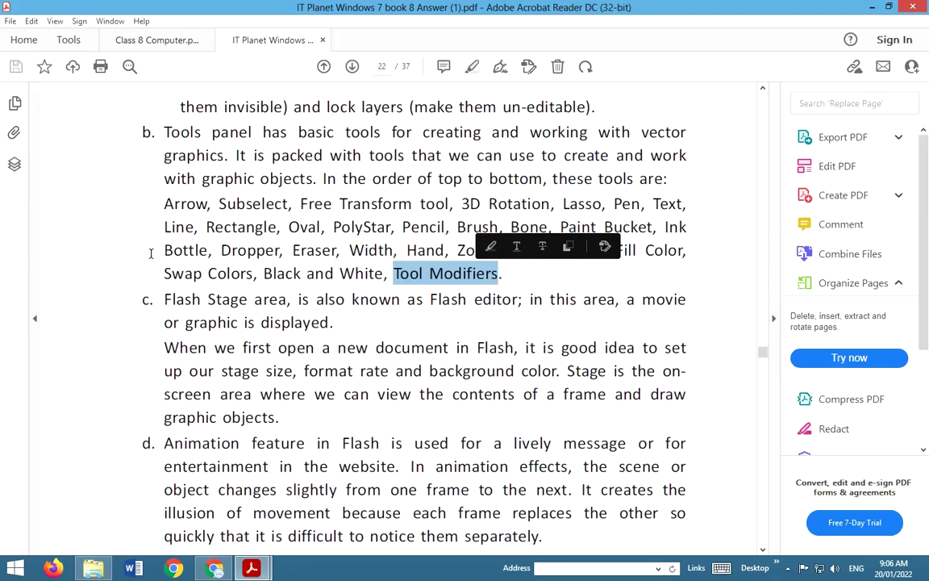
Step: Check long question c in the Class 8 Computer PDF and read its Flash Stage answer in the IT Planet PDF, marking key phrases from "Flash editor" to "graphic objects"
{"action": "left_click", "coordinate": [113, 40]}
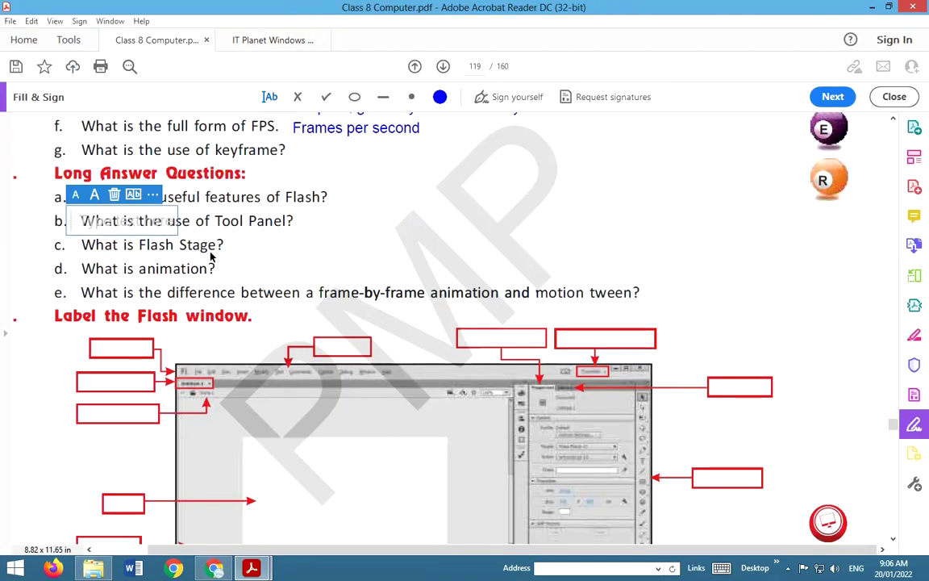
{"action": "left_click", "coordinate": [254, 43]}
{"action": "scroll", "coordinate": [325, 344], "scroll_direction": "down", "scroll_amount": 2}
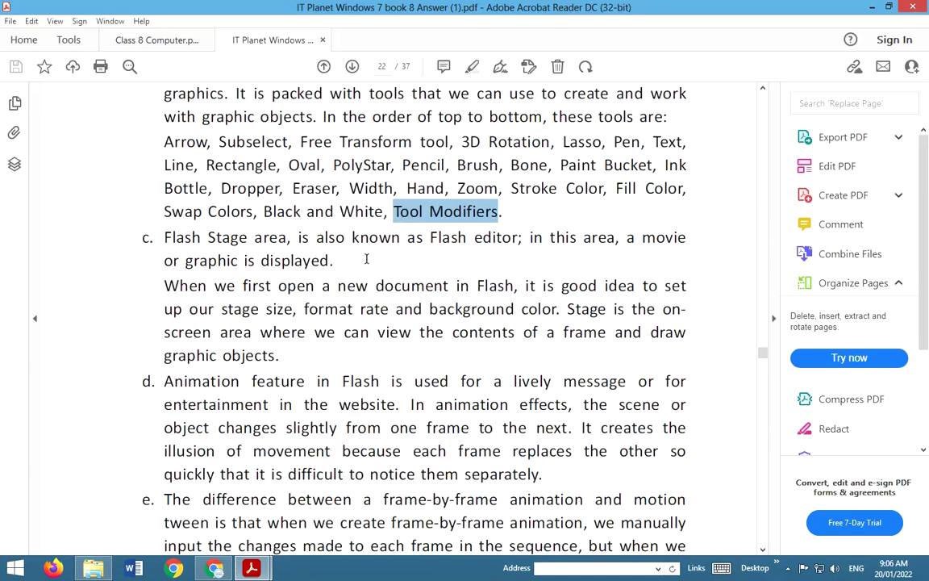
{"action": "left_click_drag", "start_coordinate": [430, 239], "coordinate": [518, 239]}
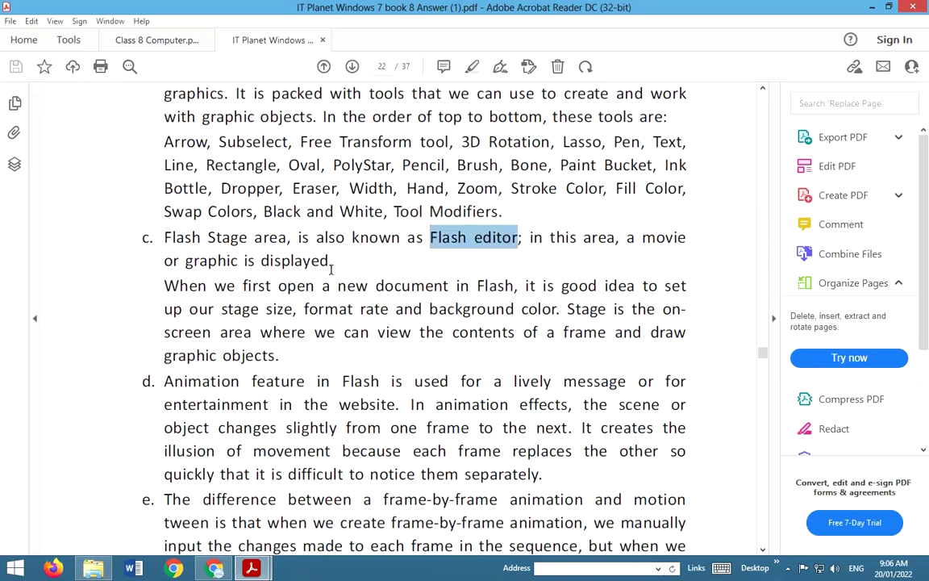
{"action": "left_click_drag", "start_coordinate": [185, 261], "coordinate": [370, 286]}
{"action": "left_click", "coordinate": [234, 296]}
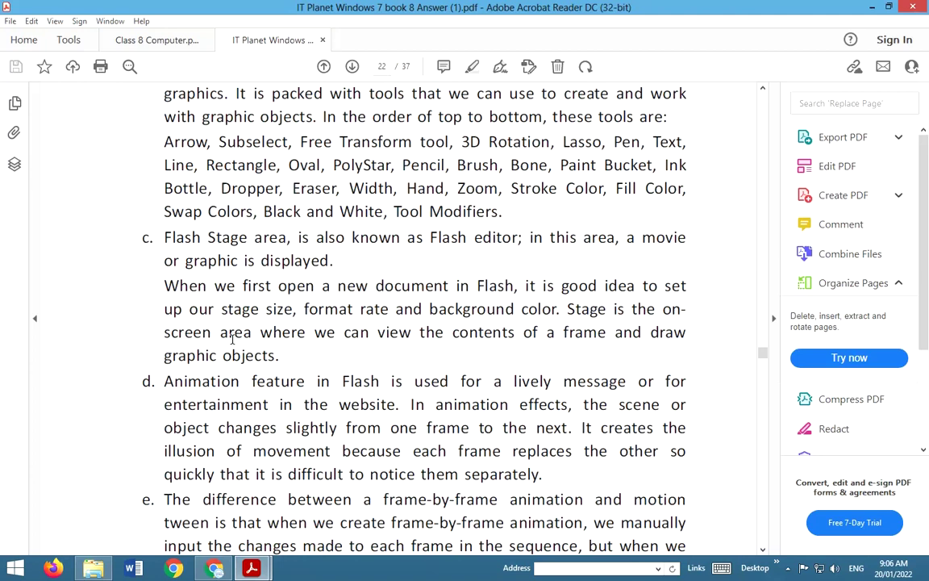
{"action": "left_click_drag", "start_coordinate": [259, 333], "coordinate": [665, 340]}
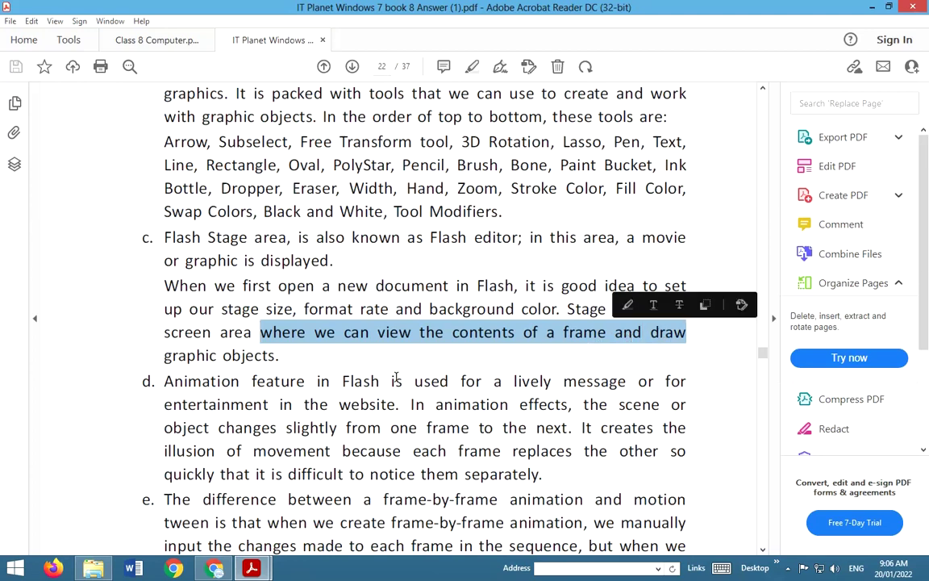
{"action": "left_click_drag", "start_coordinate": [166, 355], "coordinate": [274, 357]}
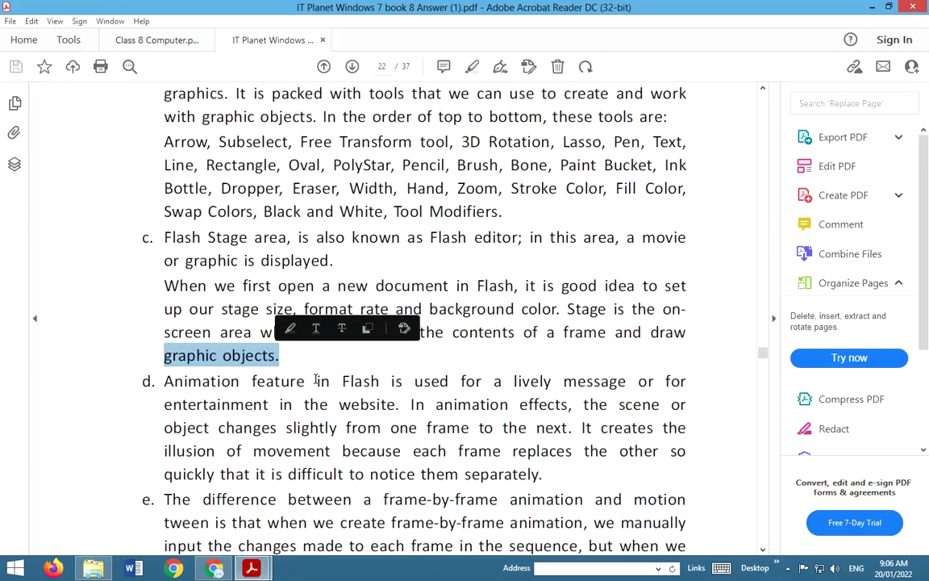
Step: Check long question d in the Class 8 Computer PDF and read the answer on animation in the IT Planet PDF, selecting its key phrases
{"action": "left_click", "coordinate": [155, 40]}
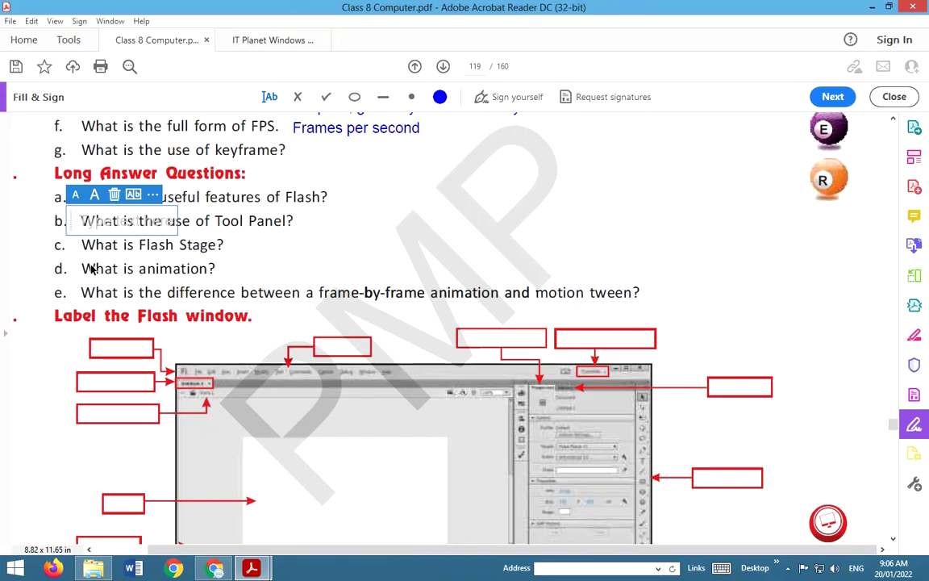
{"action": "left_click", "coordinate": [155, 270]}
{"action": "left_click", "coordinate": [273, 39]}
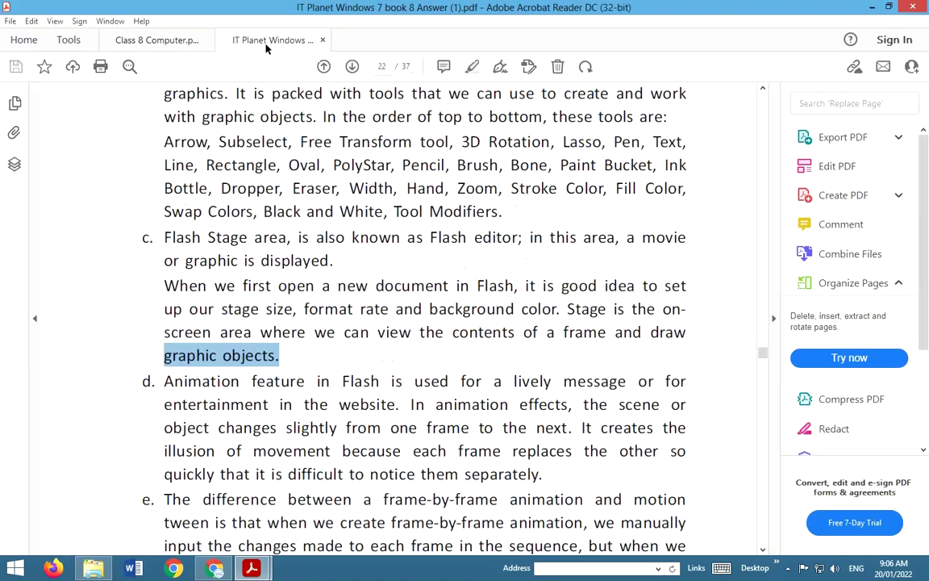
{"action": "scroll", "coordinate": [242, 250], "scroll_direction": "down", "scroll_amount": 4}
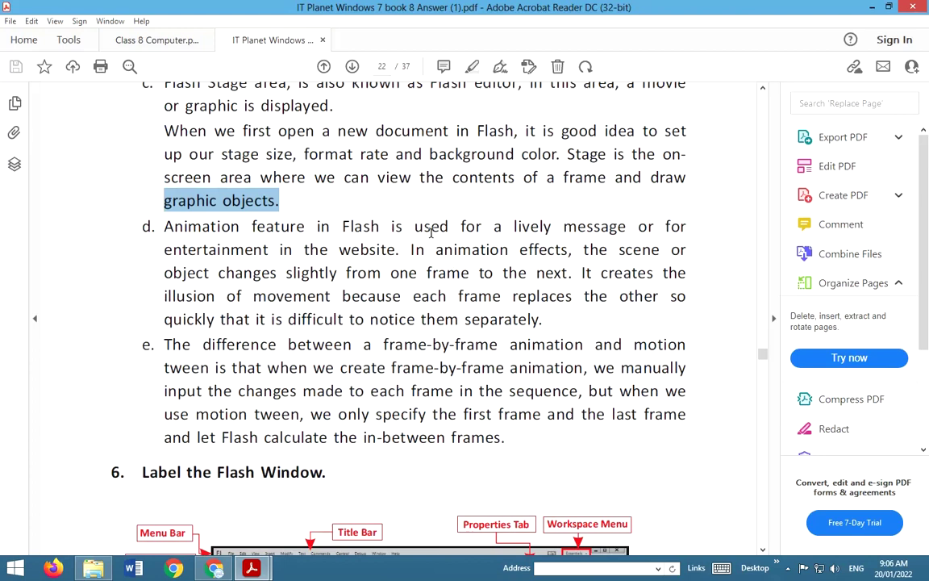
{"action": "left_click_drag", "start_coordinate": [493, 228], "coordinate": [654, 228]}
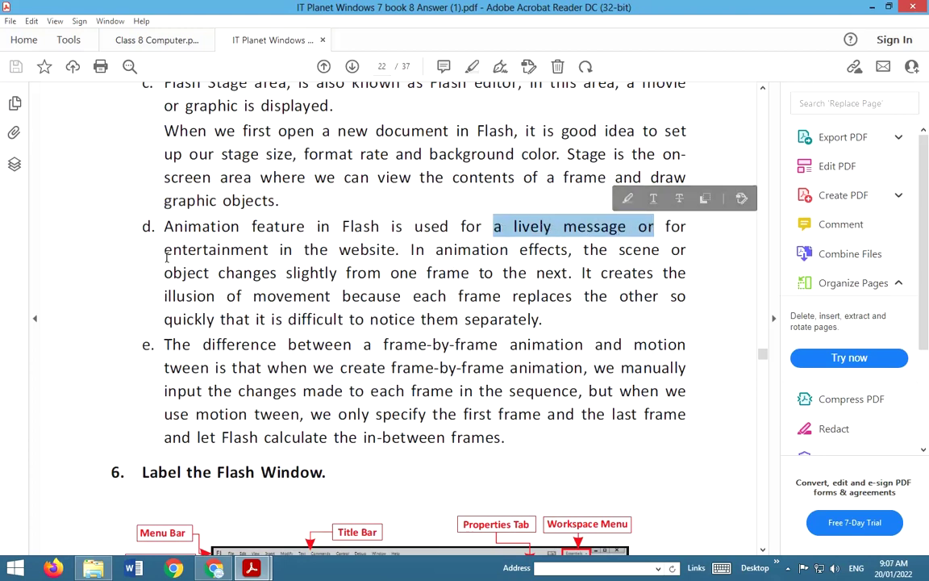
{"action": "left_click_drag", "start_coordinate": [167, 255], "coordinate": [396, 254]}
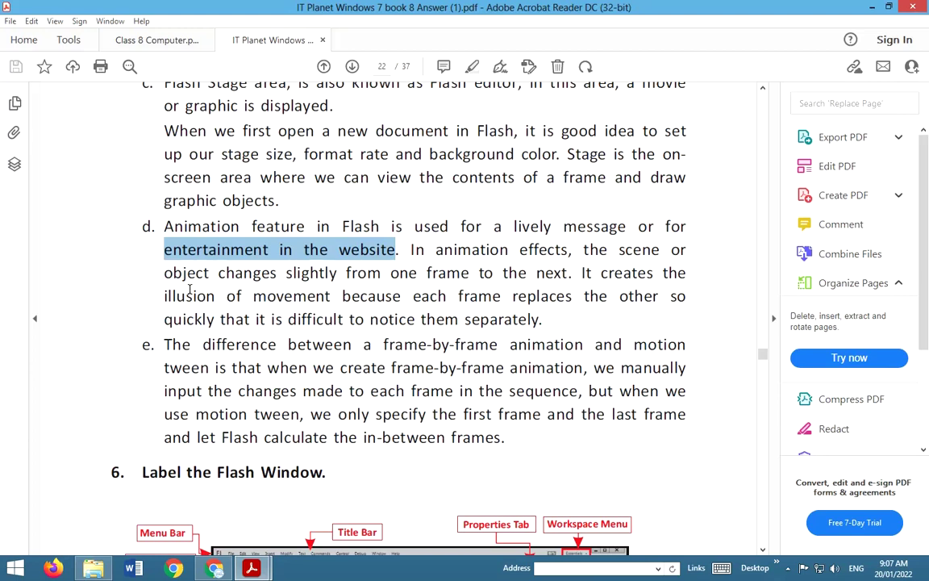
{"action": "left_click_drag", "start_coordinate": [174, 279], "coordinate": [564, 275]}
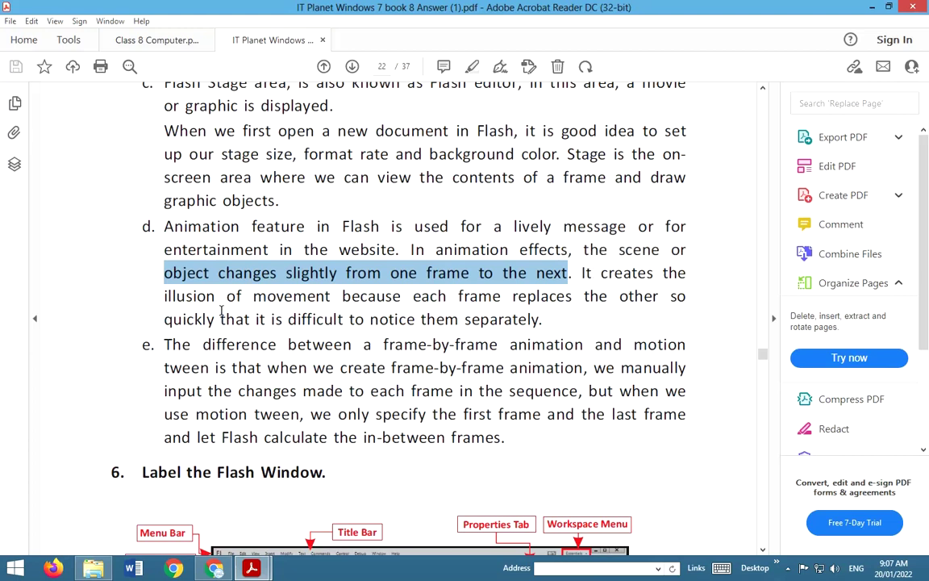
{"action": "left_click_drag", "start_coordinate": [261, 301], "coordinate": [329, 299]}
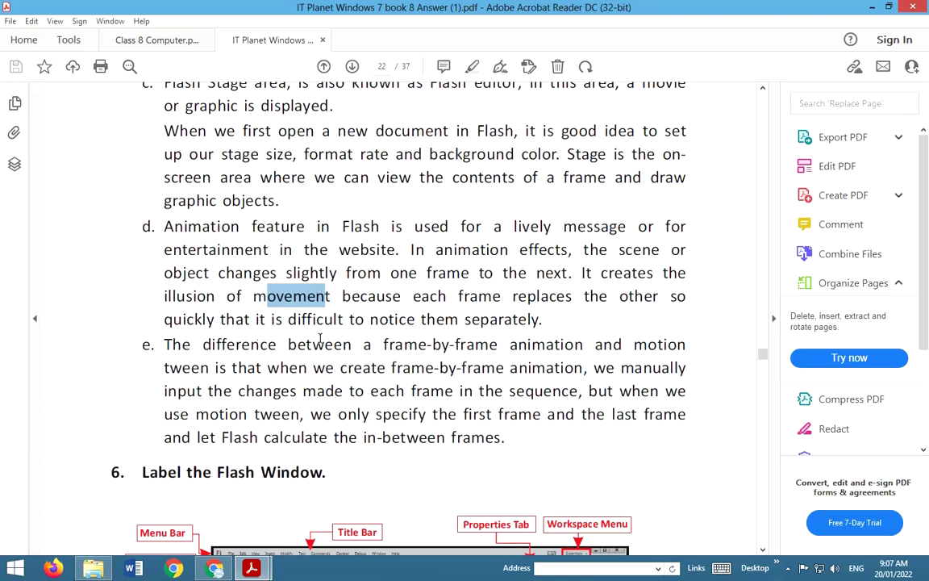
{"action": "left_click_drag", "start_coordinate": [534, 326], "coordinate": [489, 320]}
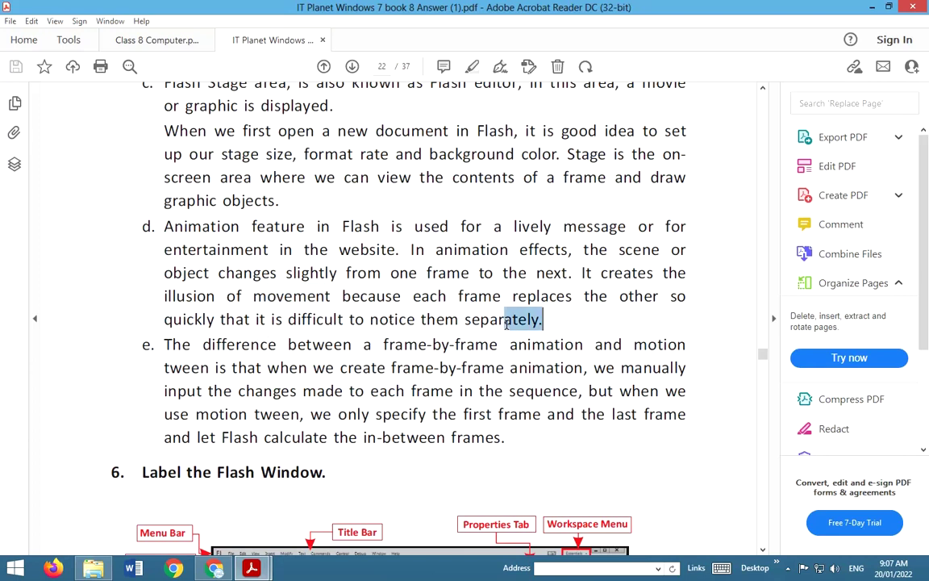
Step: Check long question e in the Class 8 Computer PDF and read the frame-by-frame animation part of its answer in the IT Planet PDF
{"action": "left_click", "coordinate": [161, 42]}
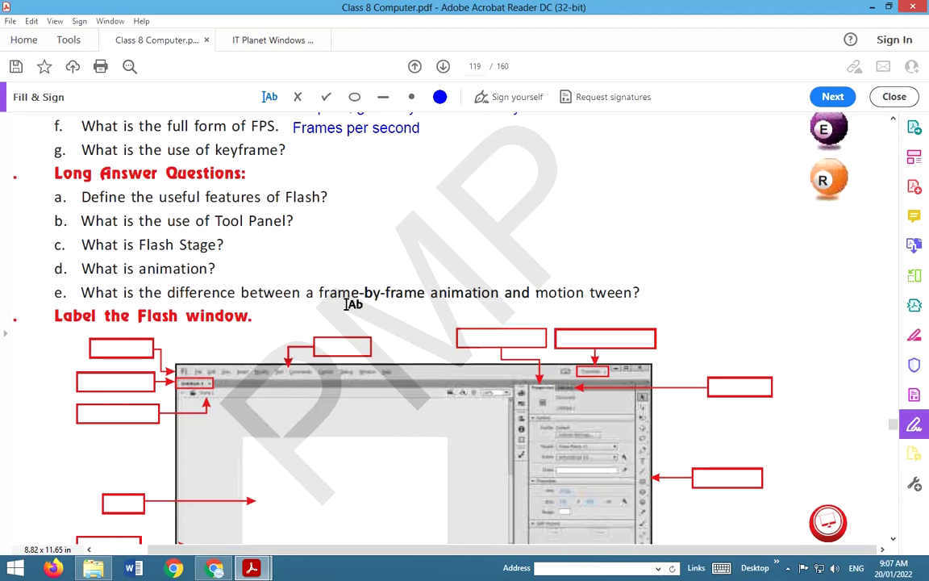
{"action": "left_click", "coordinate": [314, 300]}
{"action": "left_click", "coordinate": [551, 299]}
{"action": "left_click", "coordinate": [252, 42]}
{"action": "scroll", "coordinate": [234, 318], "scroll_direction": "down", "scroll_amount": 1}
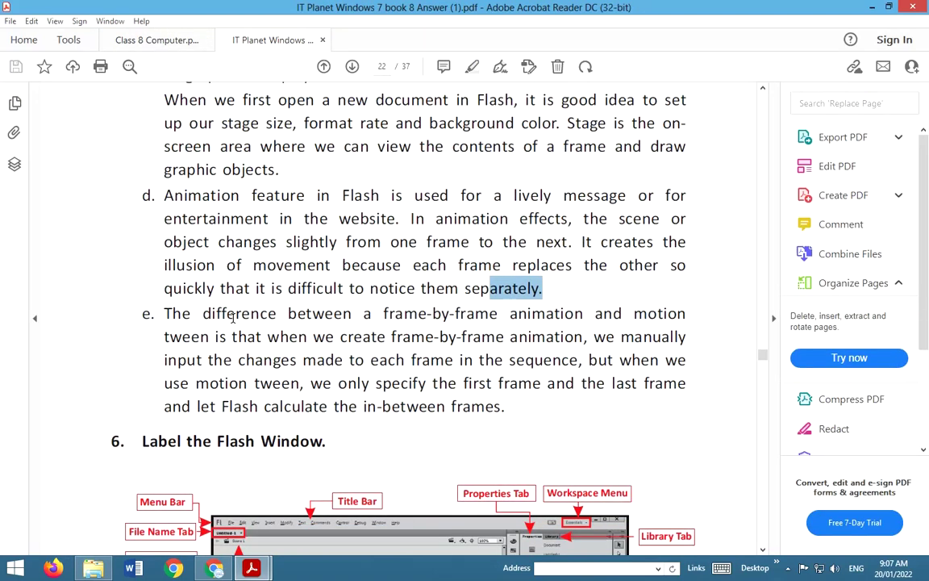
{"action": "left_click_drag", "start_coordinate": [202, 315], "coordinate": [578, 315]}
{"action": "left_click_drag", "start_coordinate": [654, 313], "coordinate": [668, 322]}
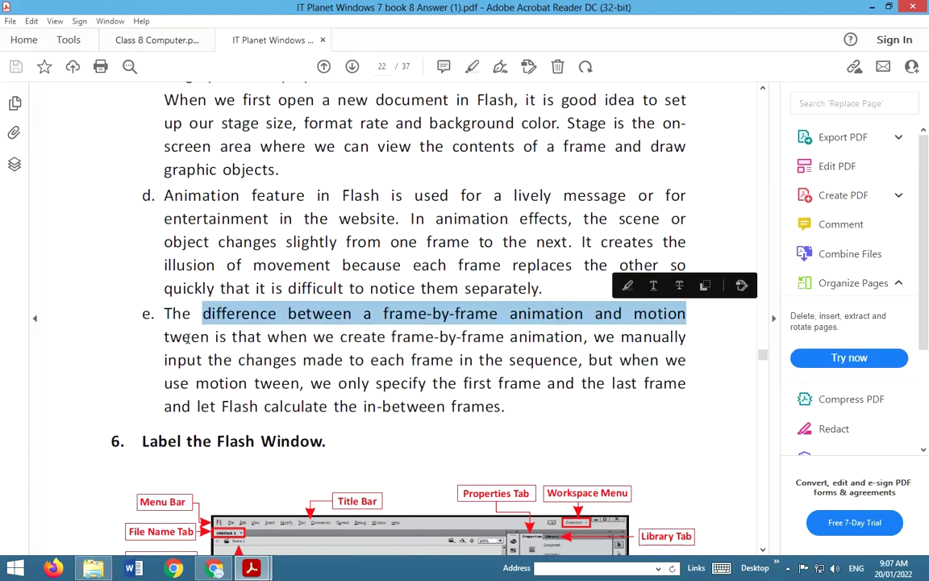
{"action": "left_click_drag", "start_coordinate": [187, 339], "coordinate": [686, 361]}
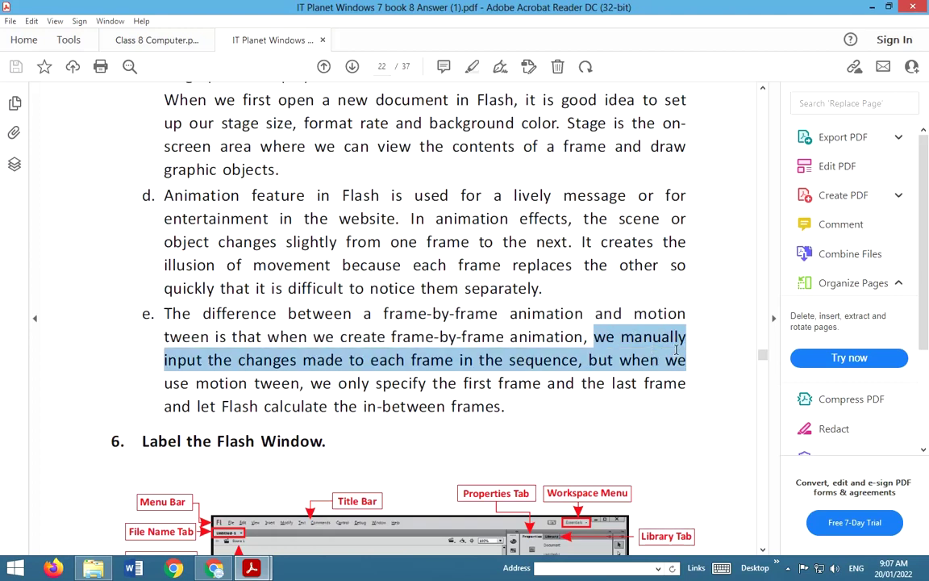
Step: Read the motion tween part of long answer e, selecting phrases from "but when" to "the in-between frames", and clear the selection
{"action": "left_click_drag", "start_coordinate": [238, 361], "coordinate": [655, 365]}
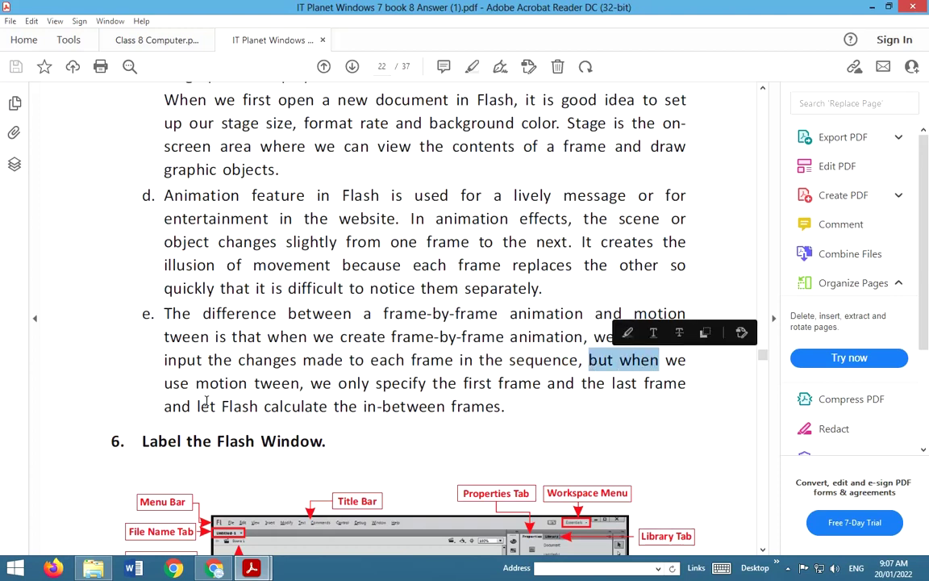
{"action": "left_click_drag", "start_coordinate": [197, 406], "coordinate": [542, 385]}
{"action": "left_click", "coordinate": [256, 383]}
{"action": "left_click_drag", "start_coordinate": [687, 385], "coordinate": [604, 394]}
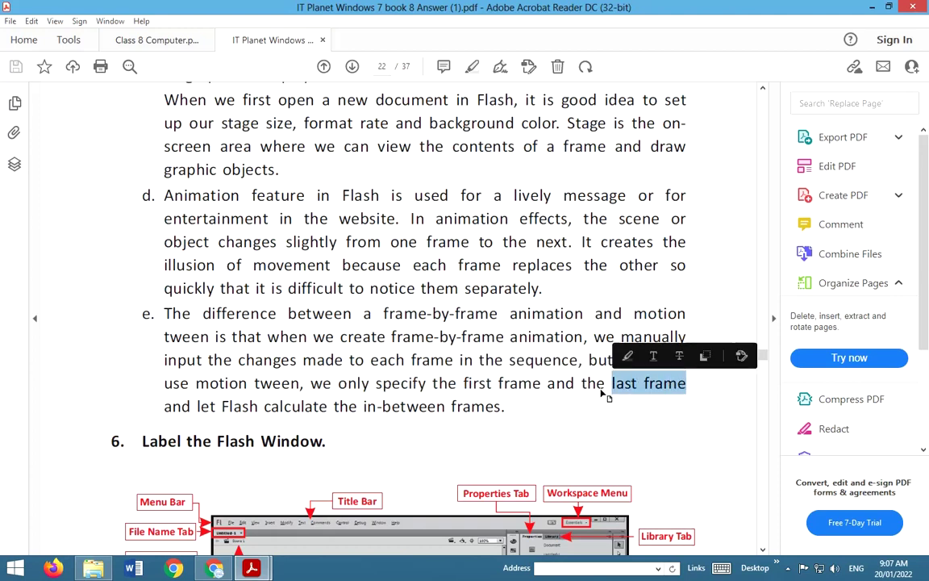
{"action": "left_click_drag", "start_coordinate": [165, 407], "coordinate": [262, 407]}
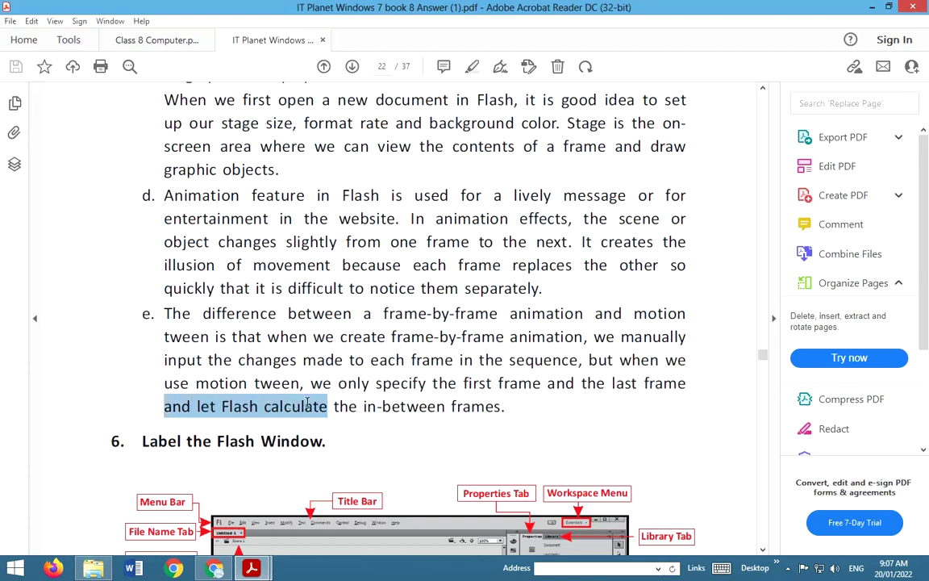
{"action": "left_click_drag", "start_coordinate": [328, 406], "coordinate": [500, 420]}
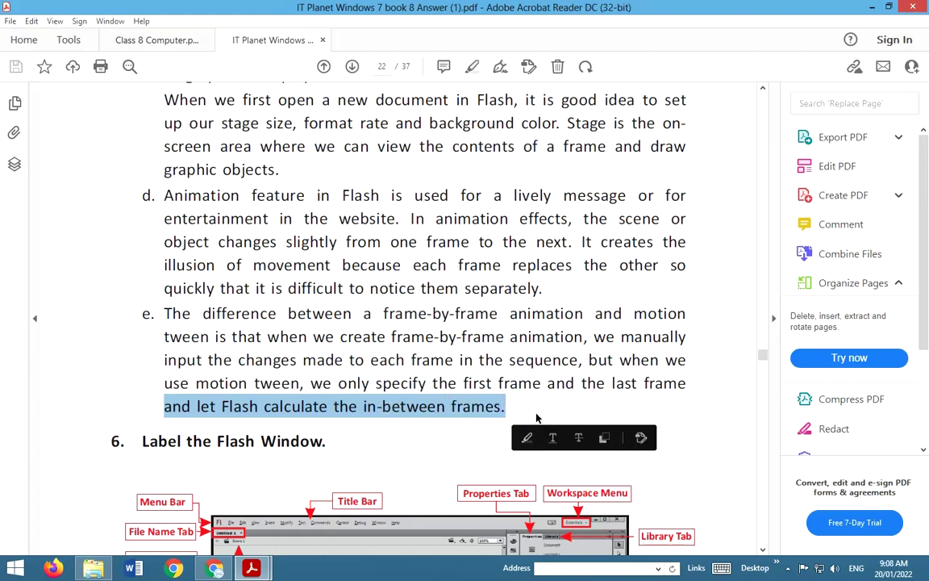
{"action": "left_click", "coordinate": [536, 418]}
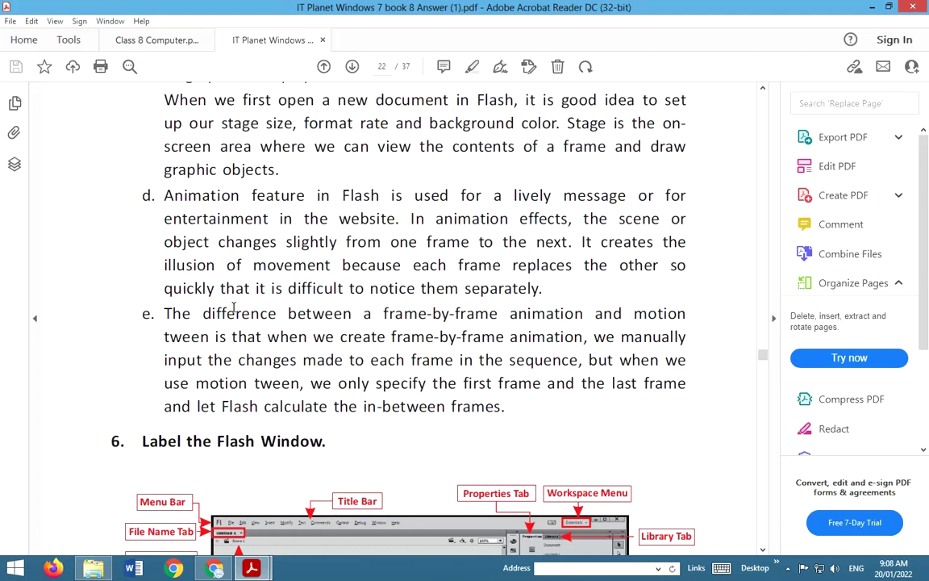
{"action": "left_click", "coordinate": [789, 568]}
{"action": "left_click", "coordinate": [768, 503]}
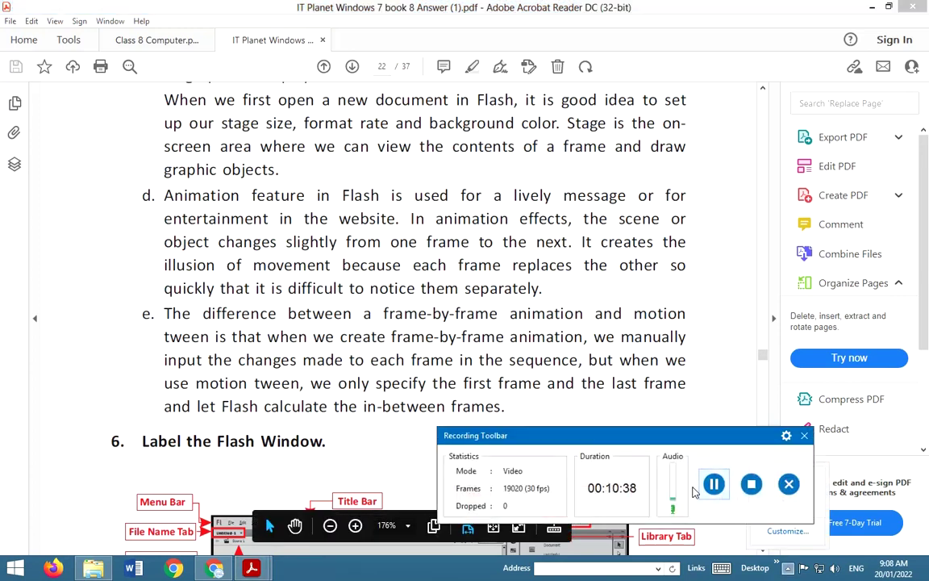